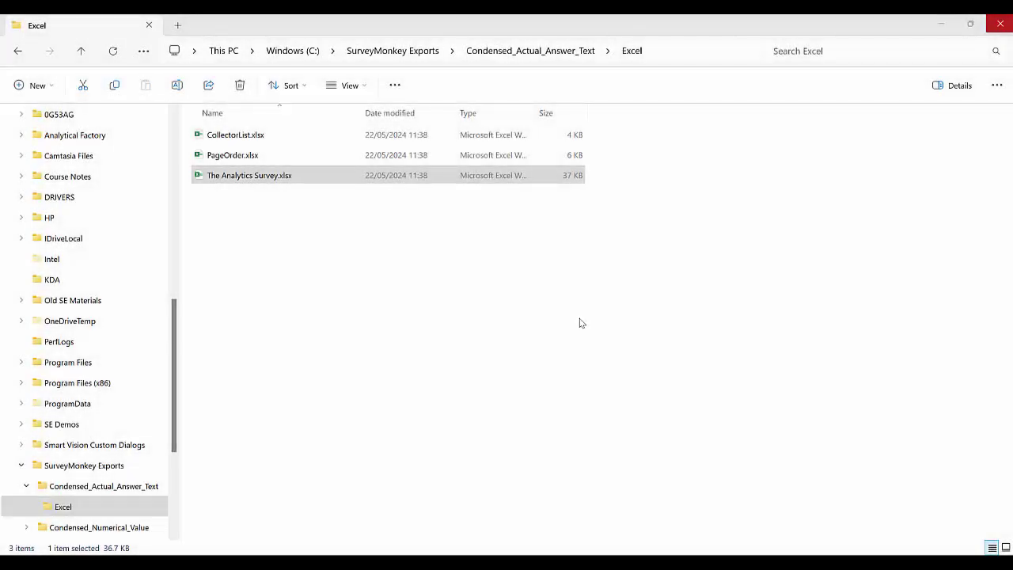
Open The Analytics Survey.xlsx in Excel and autofit the column widths to the headers in row 1.
{"action": "left_click", "coordinate": [233, 182]}
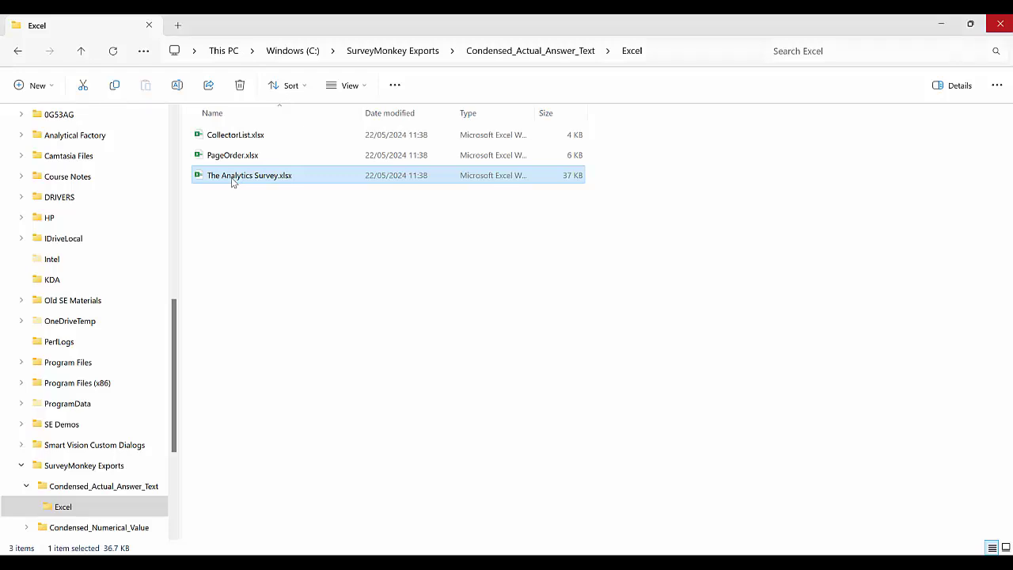
{"action": "double_click", "coordinate": [233, 182]}
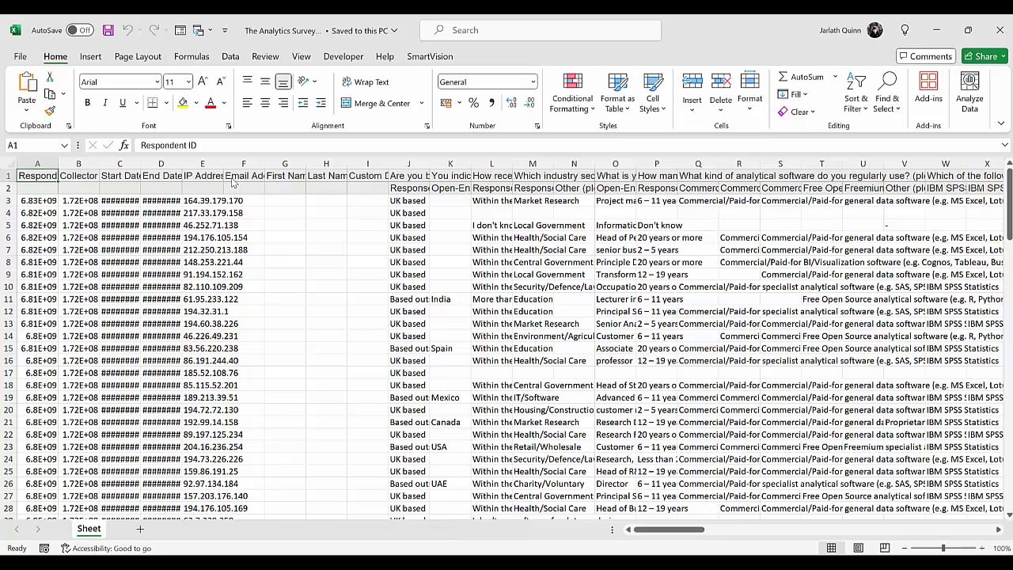
{"action": "left_click", "coordinate": [4, 176]}
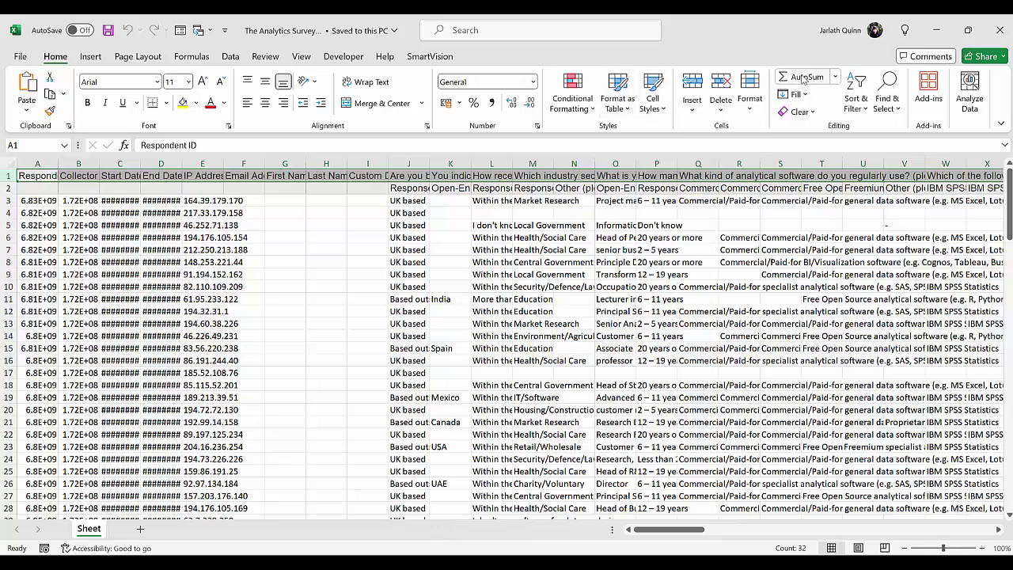
{"action": "left_click", "coordinate": [750, 91]}
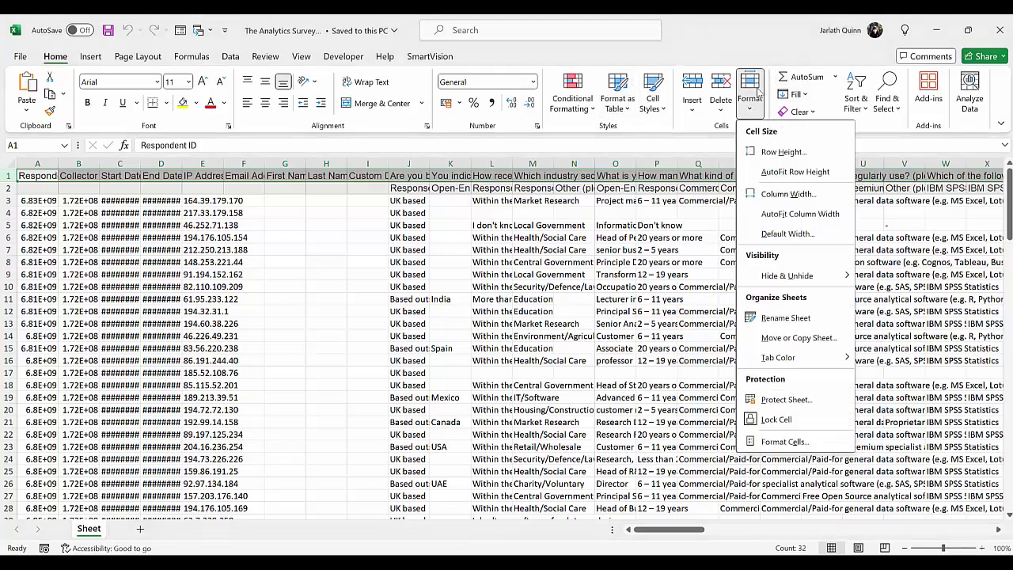
{"action": "left_click", "coordinate": [786, 214]}
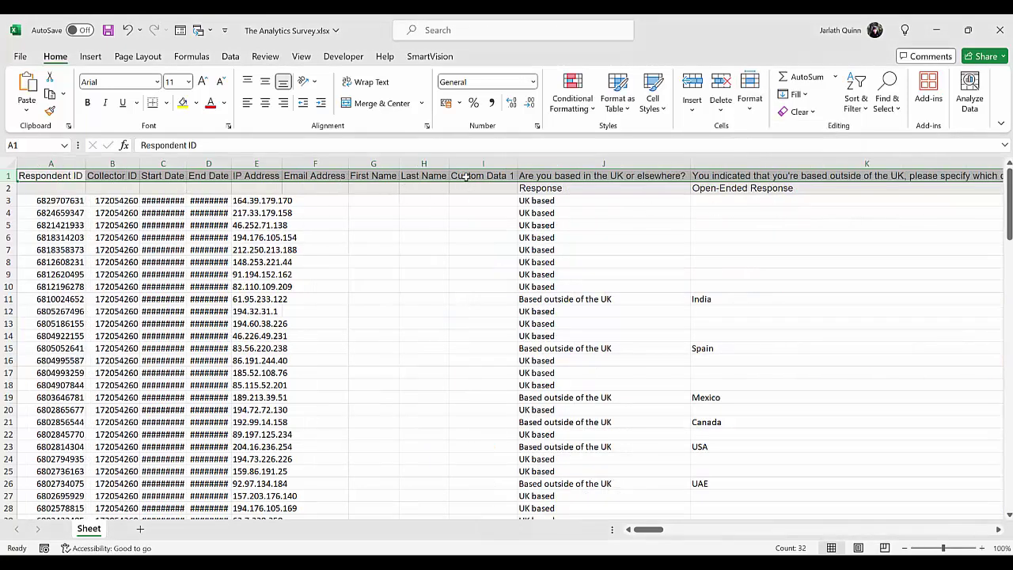
Review the survey question headers in cells J1, K1 and L1 and the responses beneath them.
{"action": "left_click", "coordinate": [573, 175]}
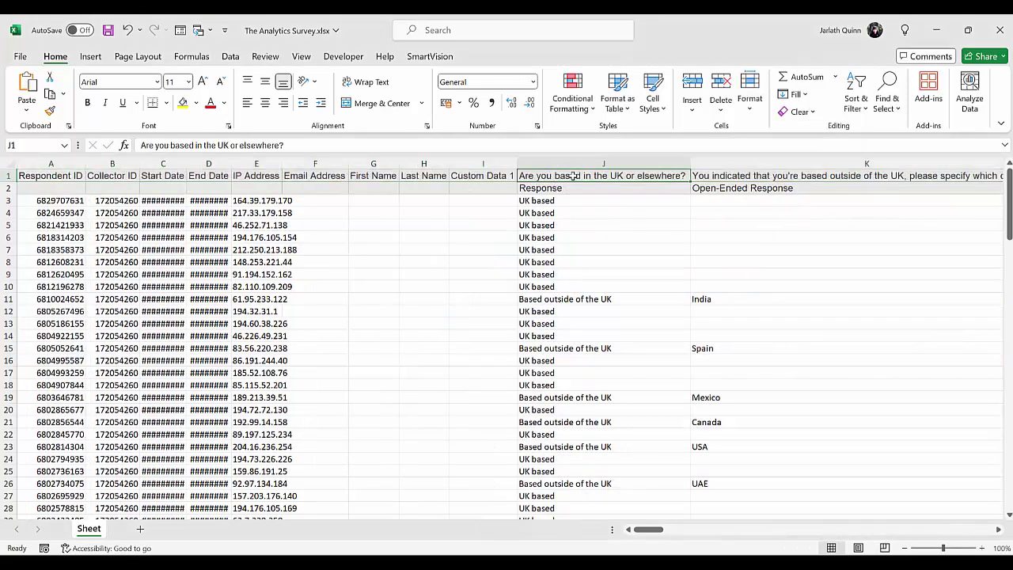
{"action": "left_click", "coordinate": [702, 176]}
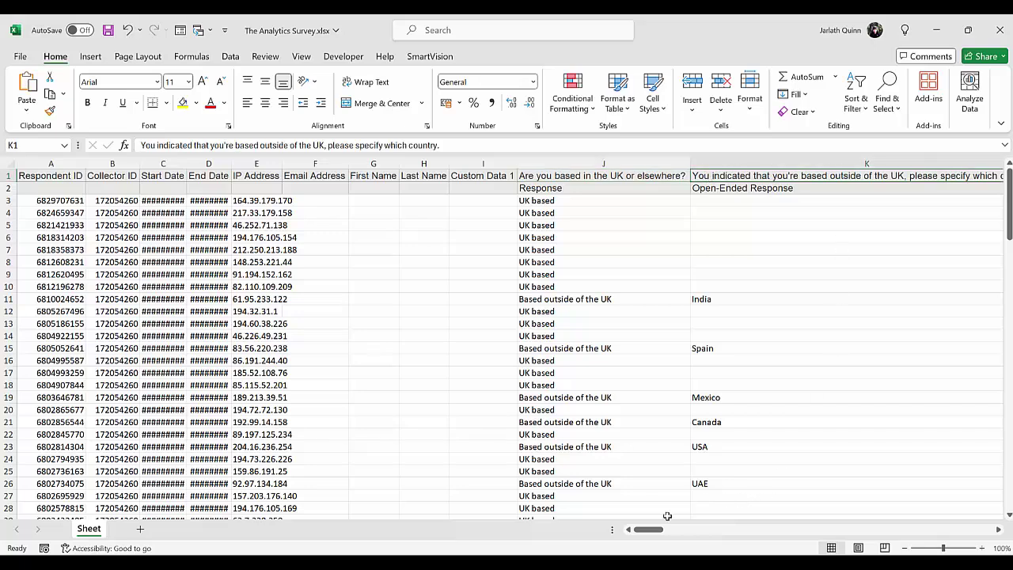
{"action": "left_click_drag", "start_coordinate": [648, 528], "coordinate": [665, 529]}
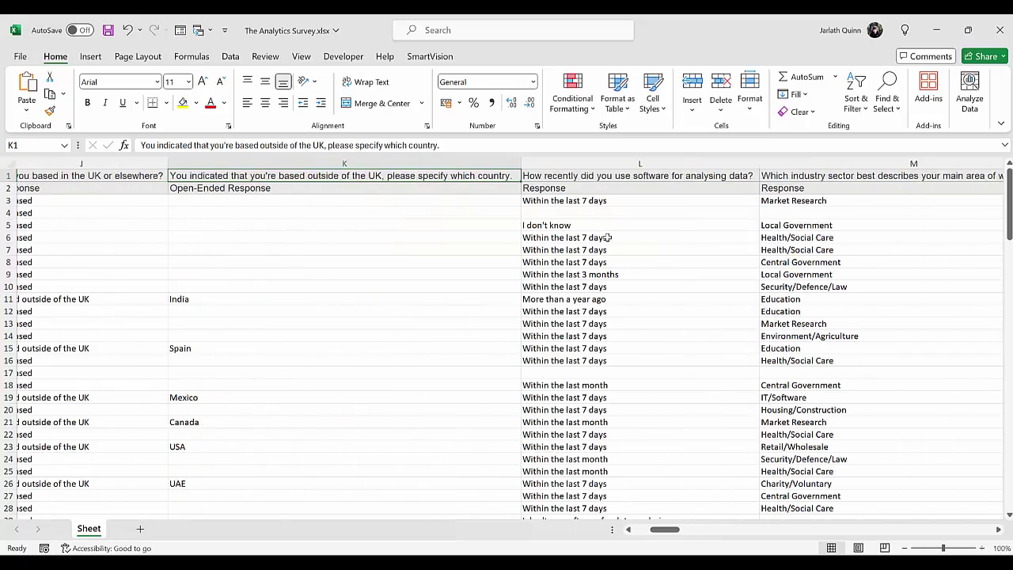
{"action": "left_click", "coordinate": [570, 178]}
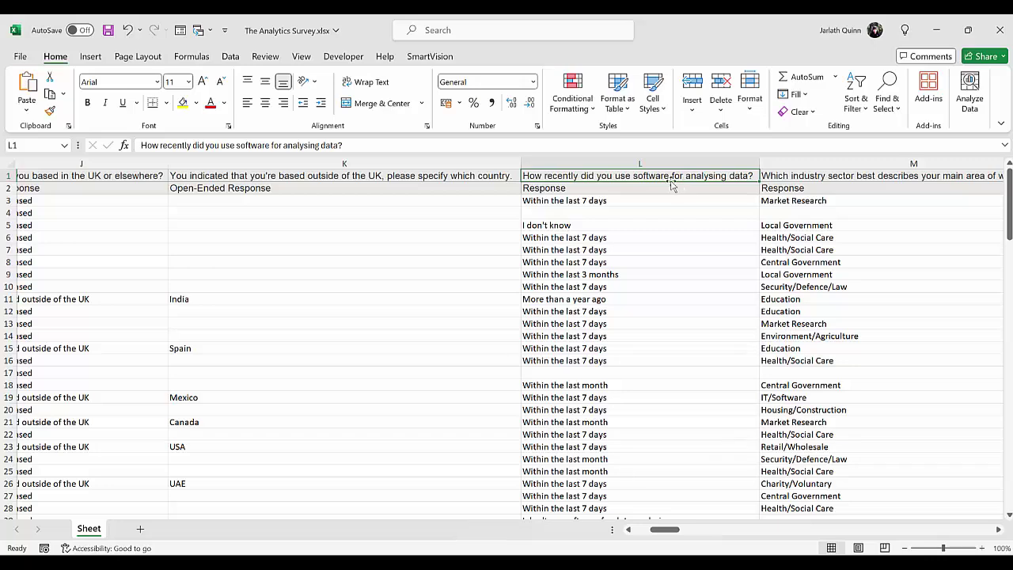
{"action": "left_click_drag", "start_coordinate": [663, 529], "coordinate": [638, 532]}
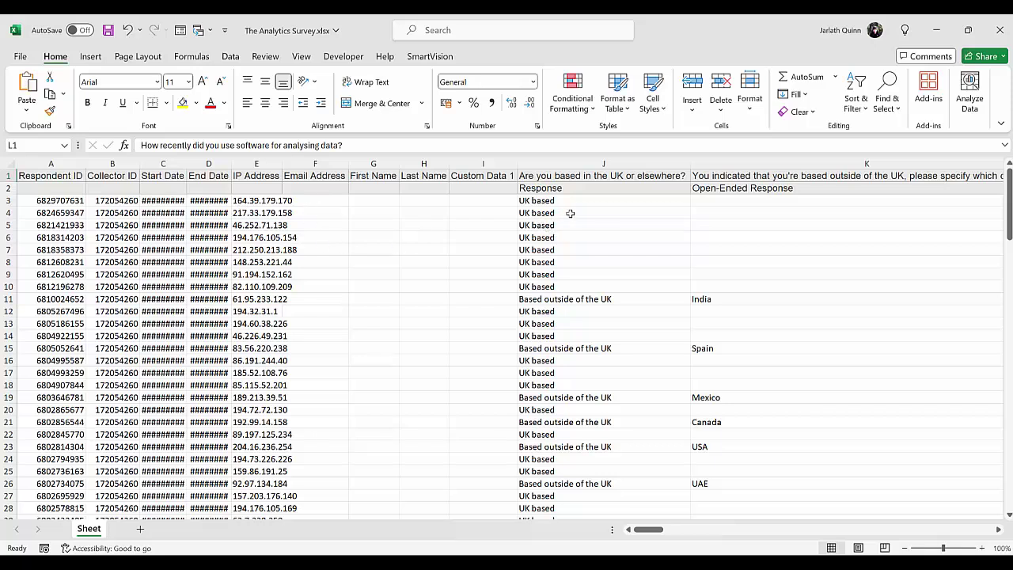
Autofit the column widths to the sub-header text in row 2.
{"action": "left_click", "coordinate": [6, 188]}
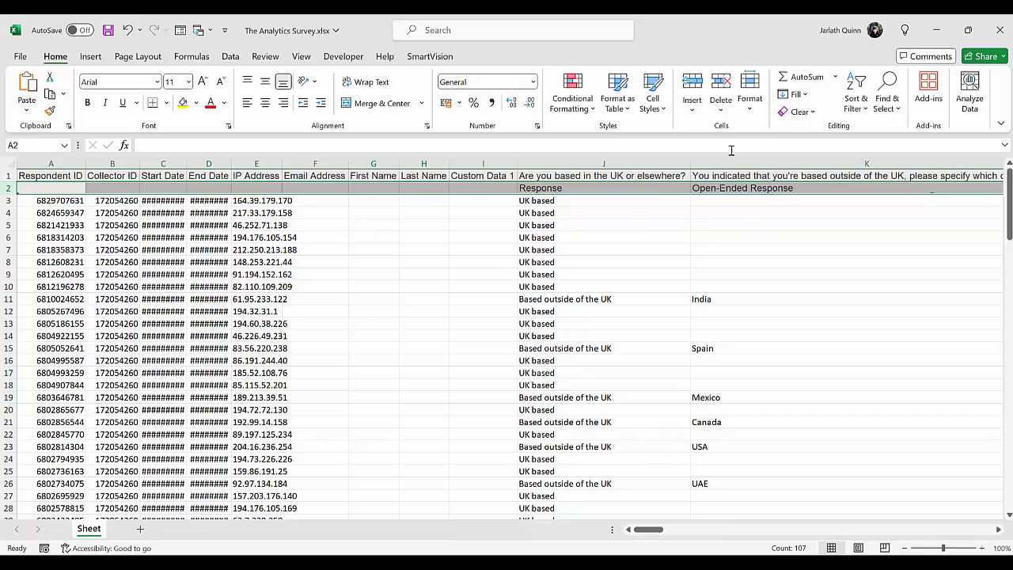
{"action": "left_click", "coordinate": [752, 105]}
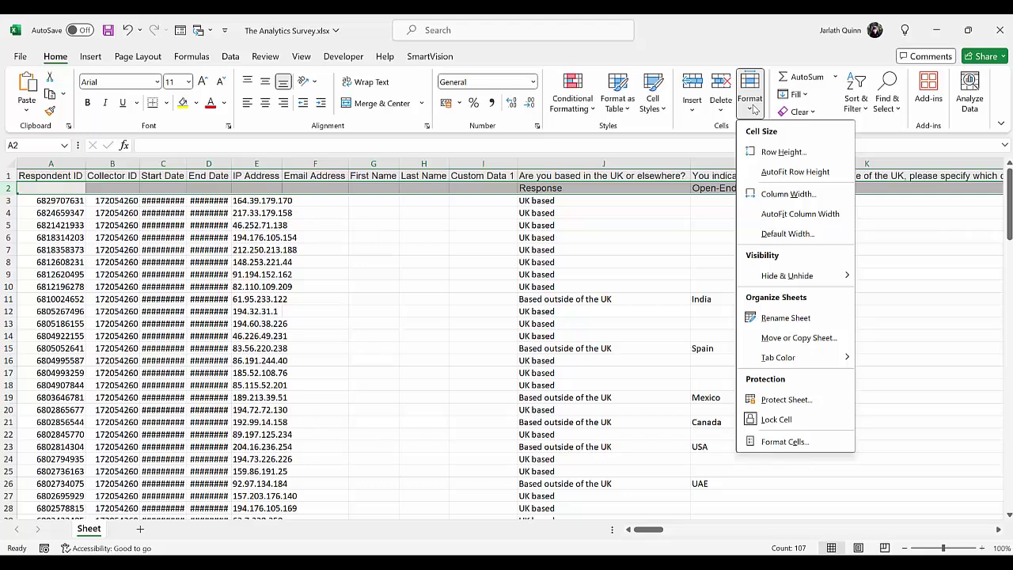
{"action": "left_click", "coordinate": [779, 214]}
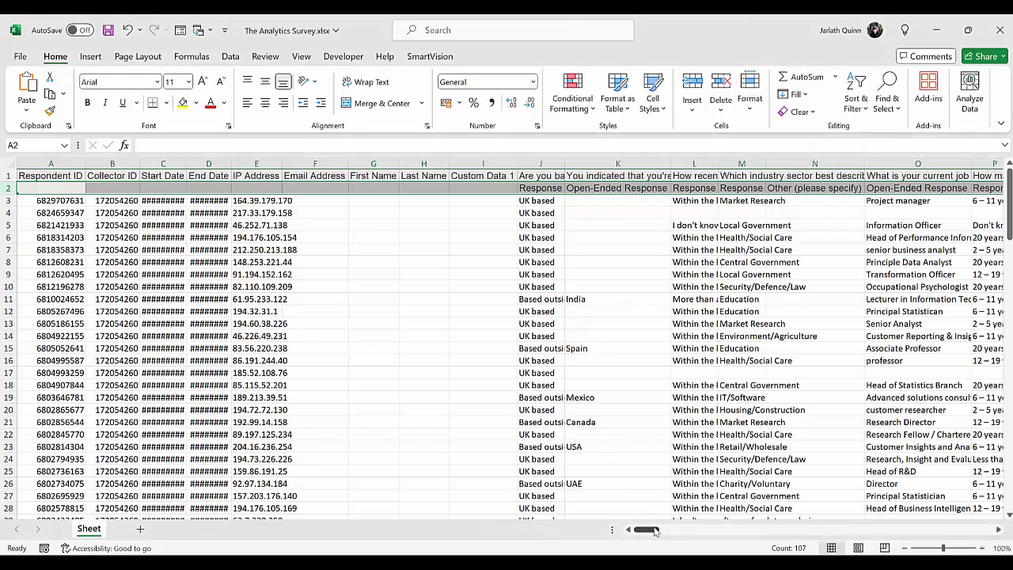
Examine how the choose-all-that-apply question in Q1 is laid out, comparing row 1 with the option labels in row 2 across columns Q to S.
{"action": "left_click_drag", "start_coordinate": [655, 530], "coordinate": [681, 529]}
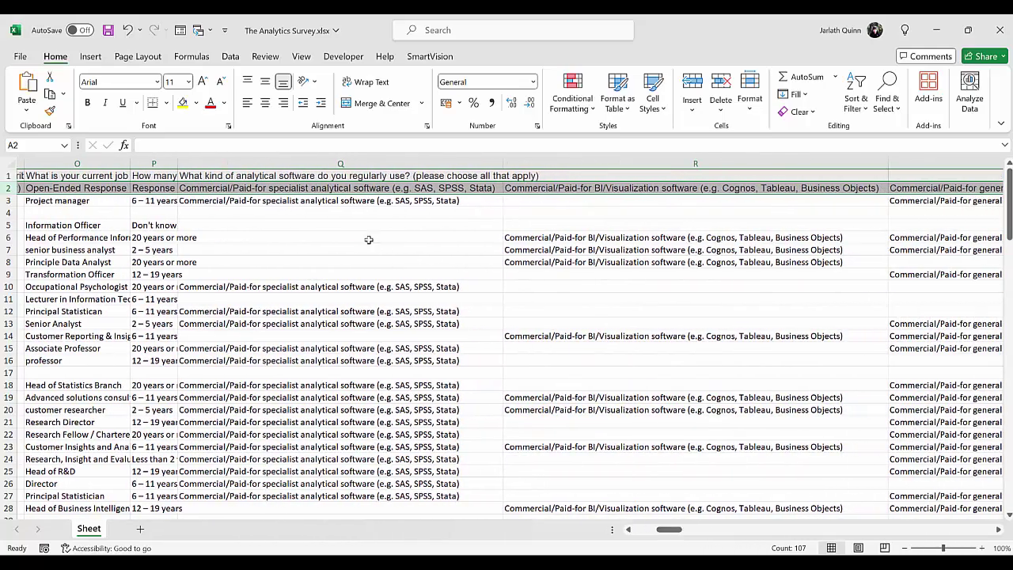
{"action": "left_click", "coordinate": [237, 178]}
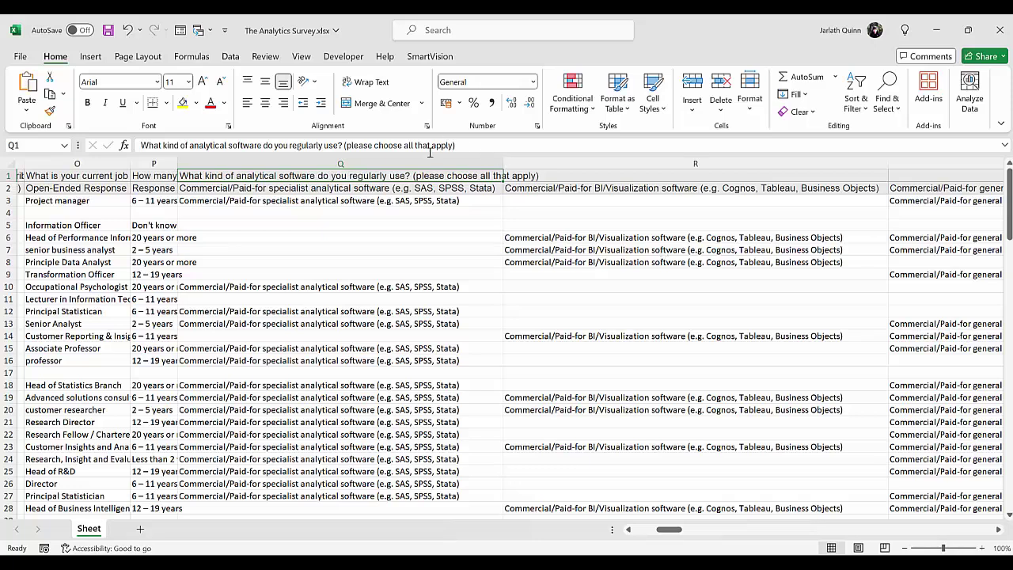
{"action": "left_click", "coordinate": [257, 188]}
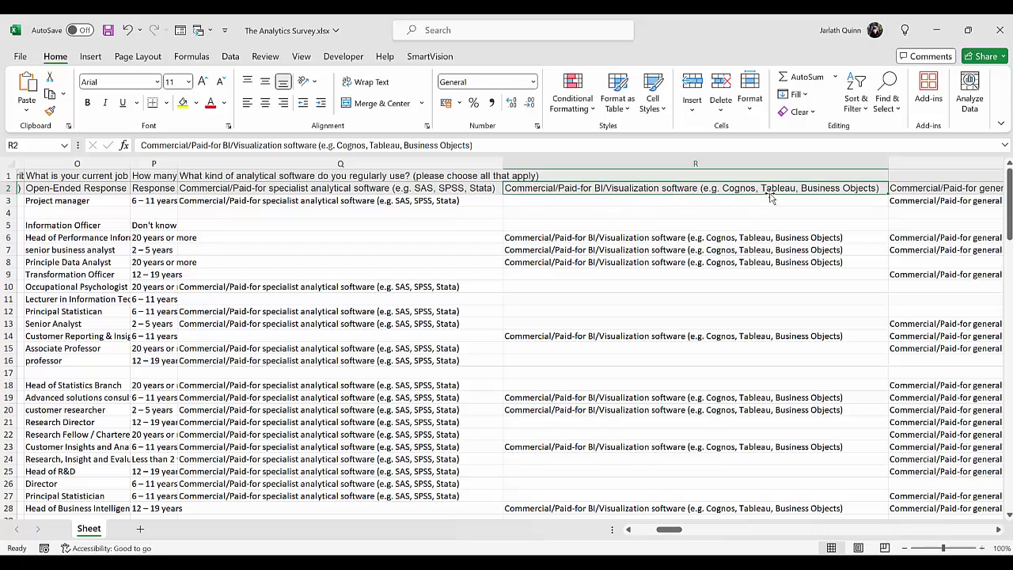
{"action": "left_click", "coordinate": [923, 187]}
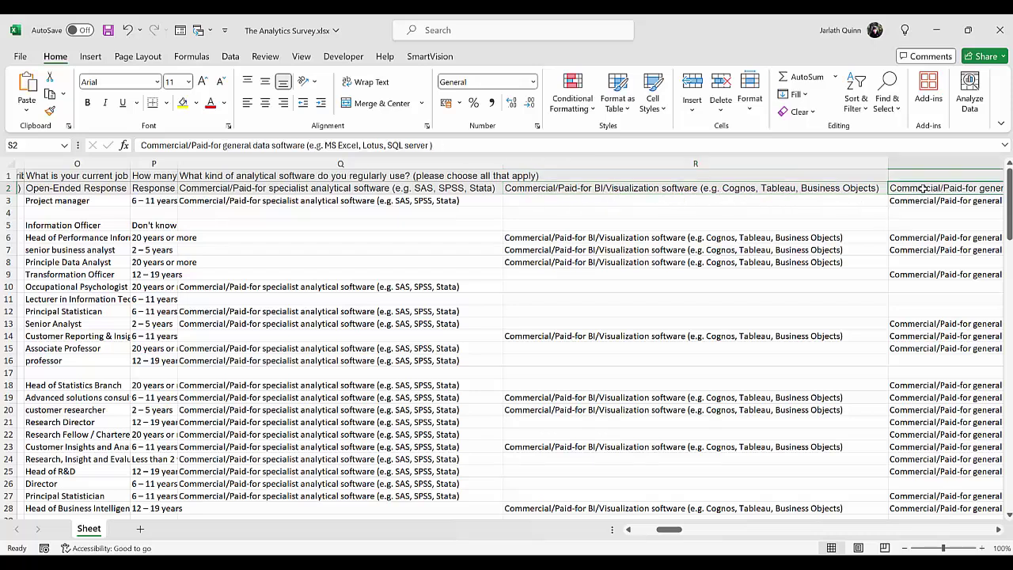
{"action": "left_click", "coordinate": [566, 190]}
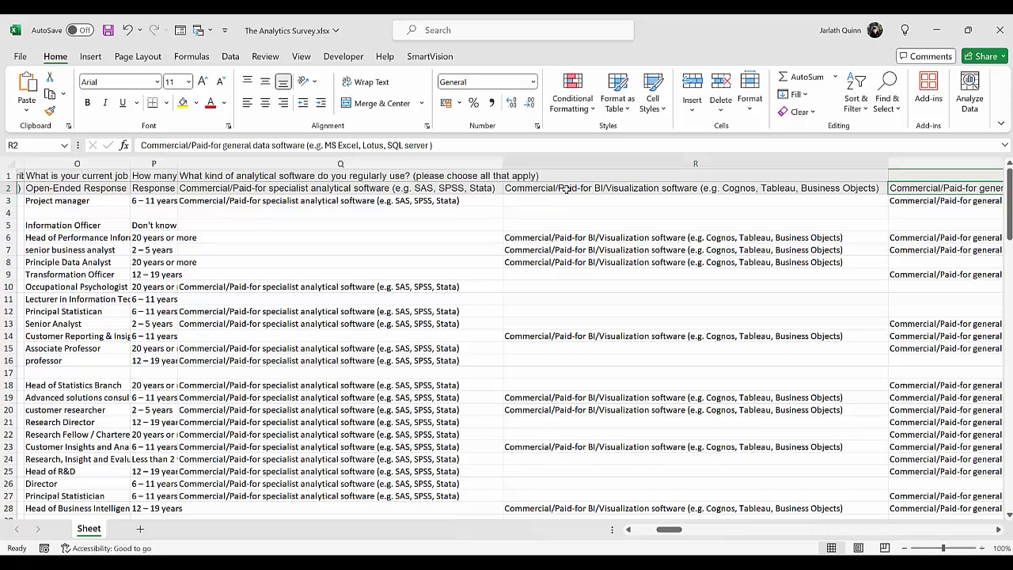
{"action": "left_click", "coordinate": [257, 175]}
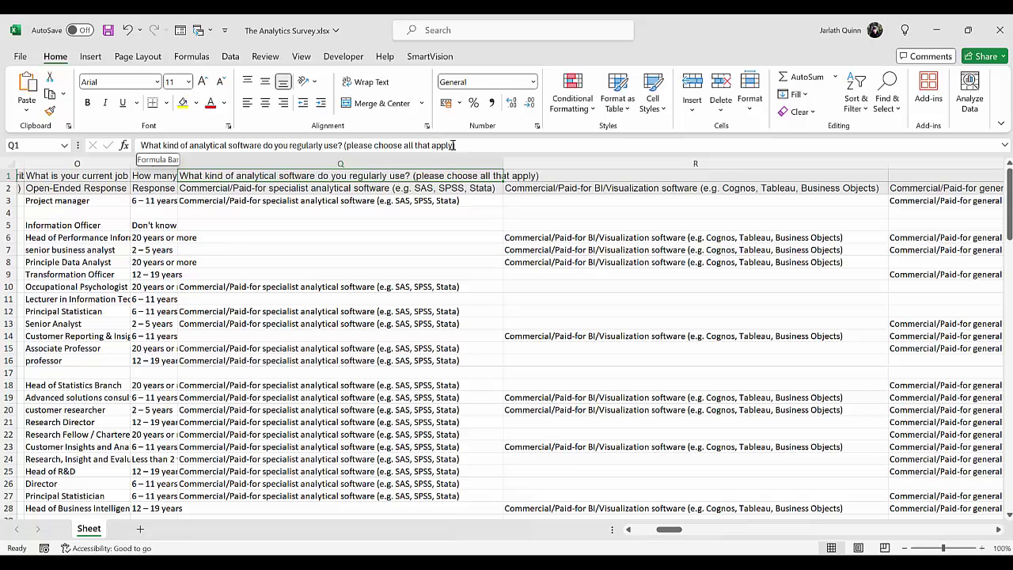
{"action": "left_click", "coordinate": [588, 177]}
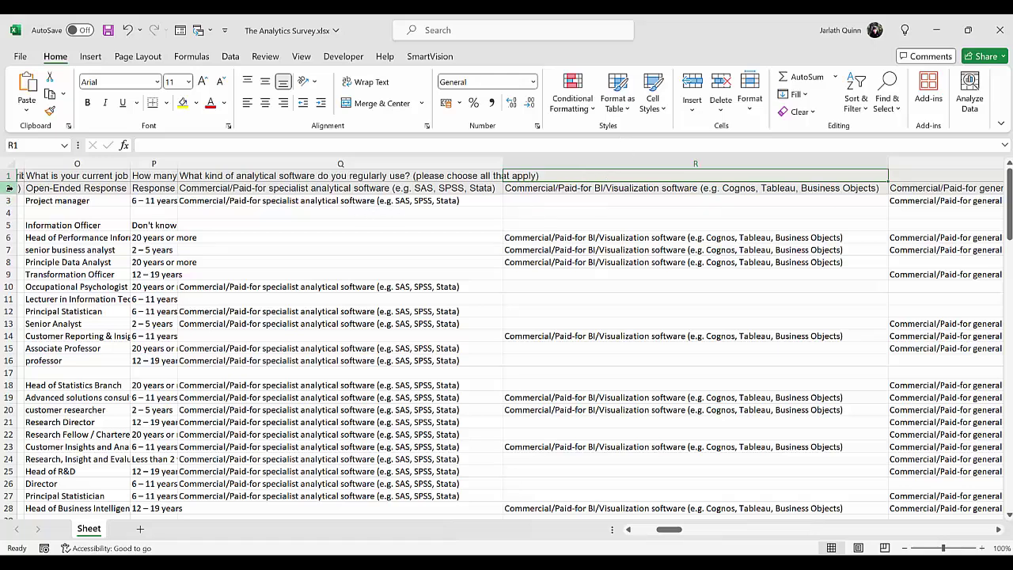
{"action": "scroll", "coordinate": [12, 188], "scroll_direction": "left", "scroll_amount": 2}
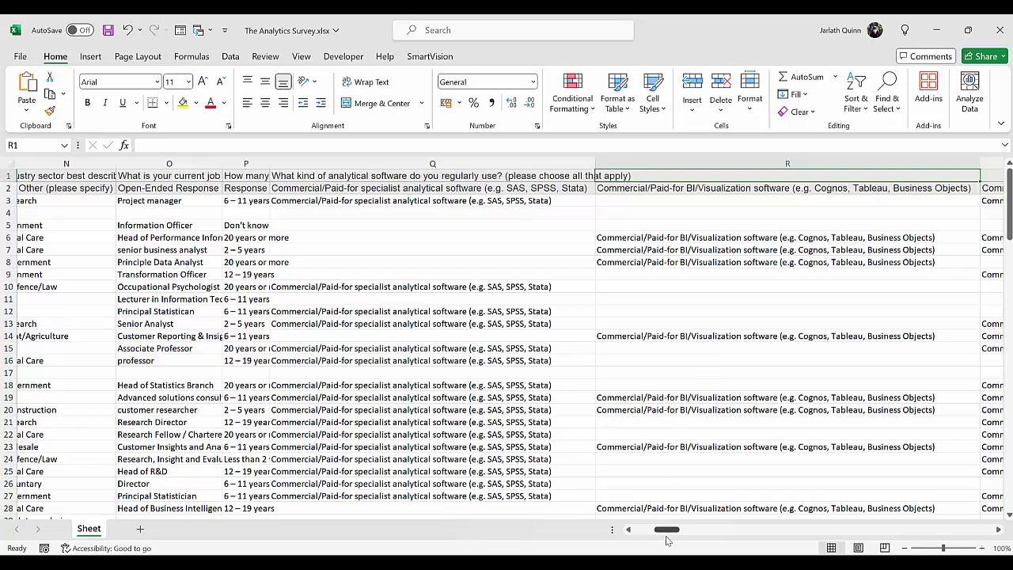
{"action": "left_click_drag", "start_coordinate": [671, 530], "coordinate": [687, 531]}
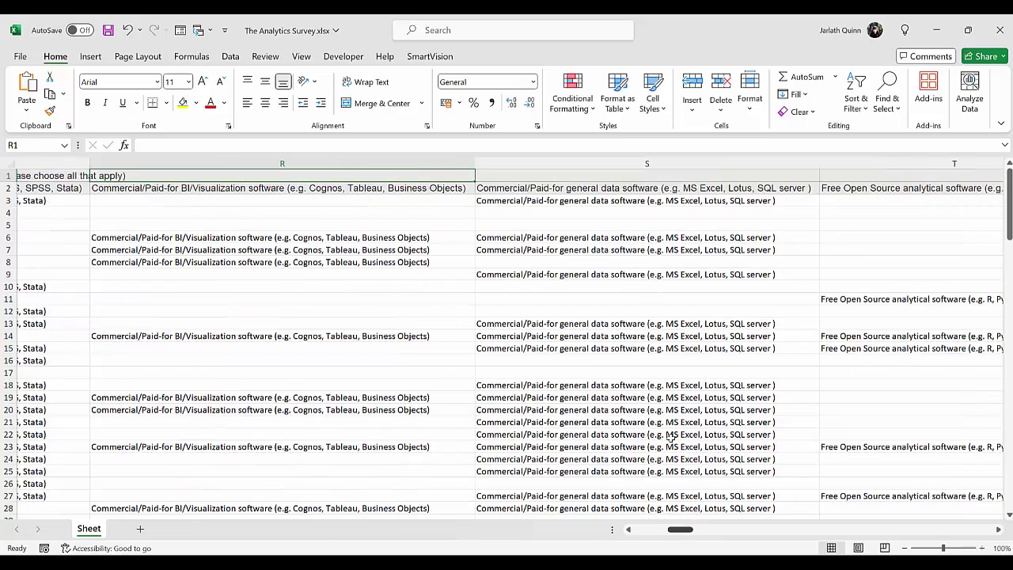
{"action": "left_click", "coordinate": [600, 177]}
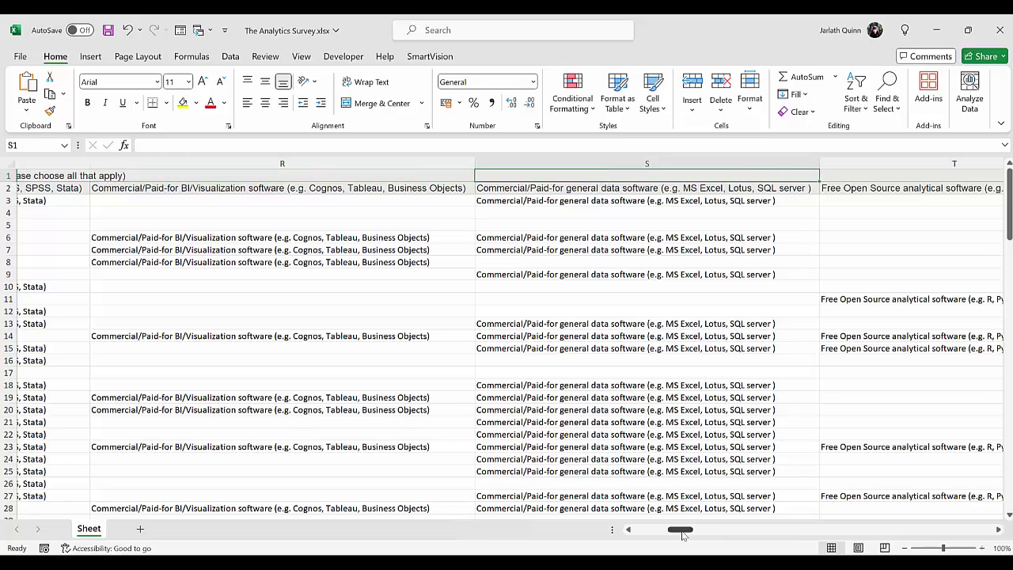
{"action": "mouse_move", "coordinate": [684, 531]}
{"action": "left_mouse_down"}
{"action": "mouse_move", "coordinate": [693, 533]}
{"action": "mouse_move", "coordinate": [665, 530]}
{"action": "left_mouse_up"}
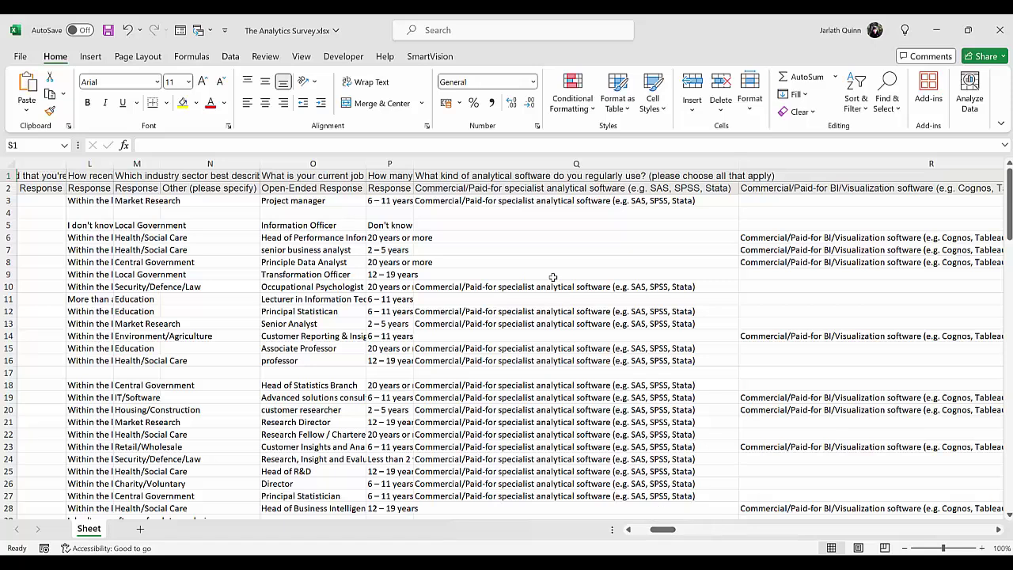
{"action": "left_click", "coordinate": [483, 175]}
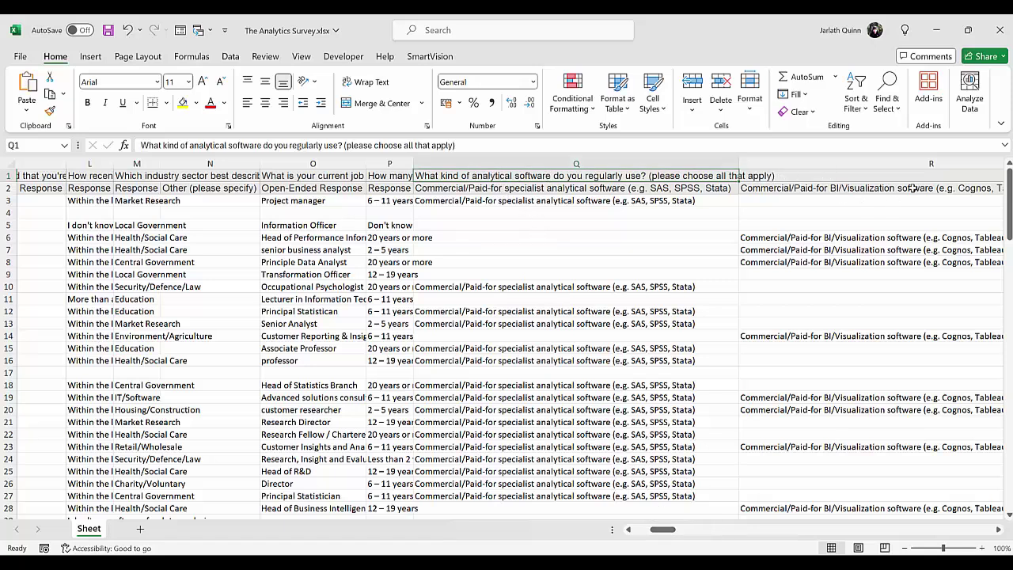
Clear the sub-header labels in row 2 and delete the entire row from the worksheet.
{"action": "left_click", "coordinate": [4, 189]}
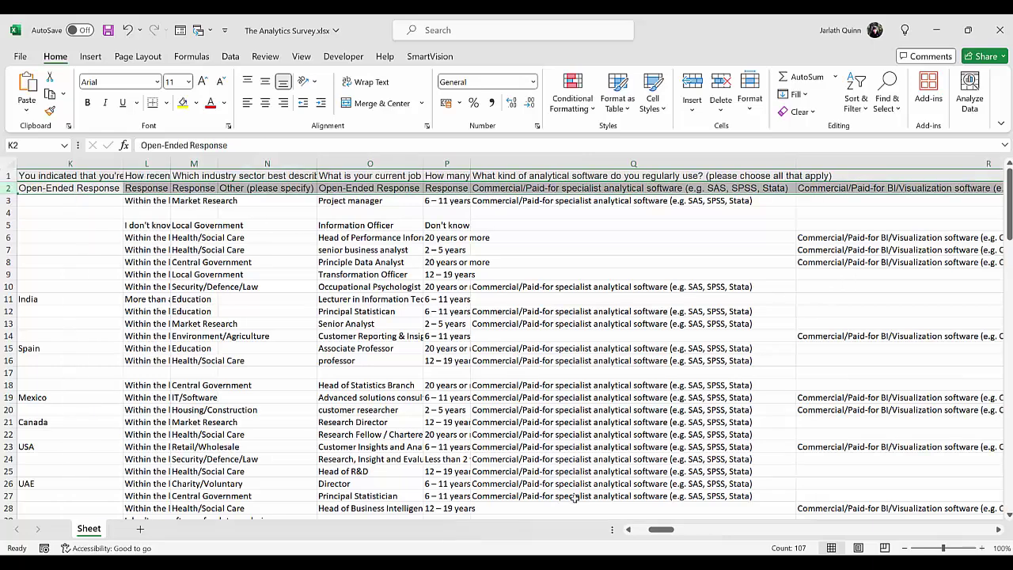
{"action": "left_click_drag", "start_coordinate": [672, 530], "coordinate": [710, 532]}
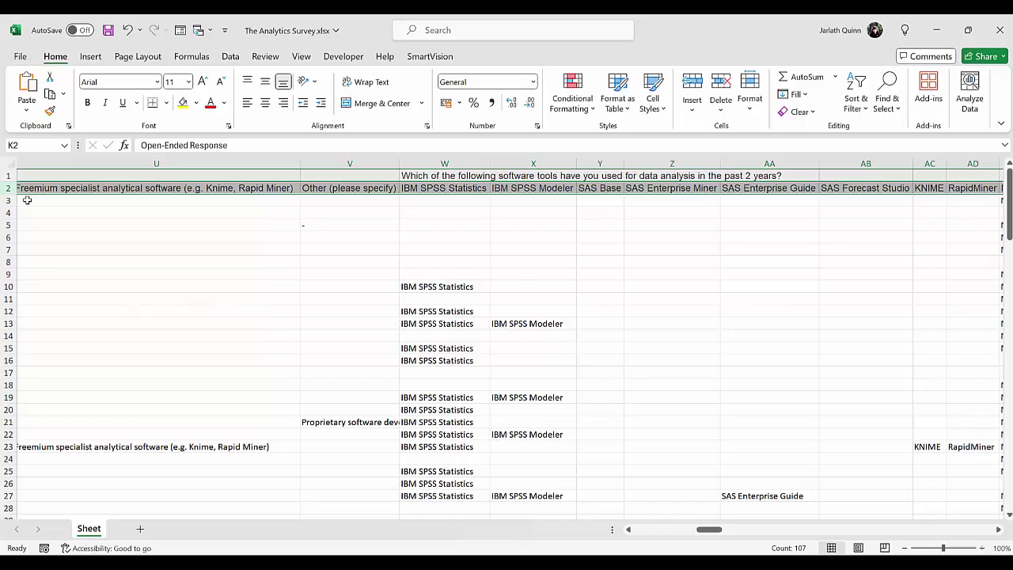
{"action": "scroll", "coordinate": [27, 201], "scroll_direction": "left", "scroll_amount": 6}
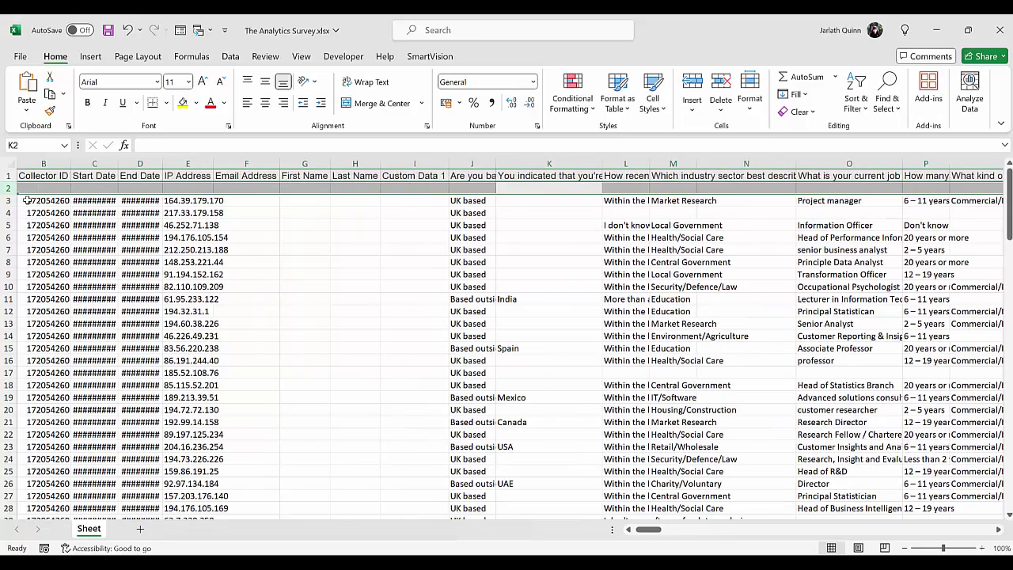
{"action": "left_click", "coordinate": [588, 273]}
{"action": "left_click", "coordinate": [5, 188]}
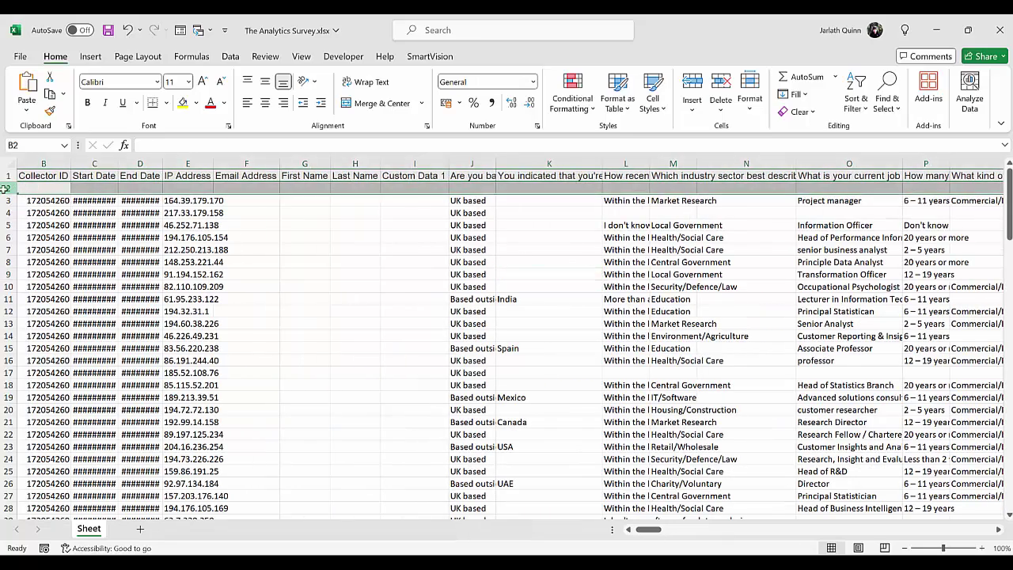
{"action": "right_click", "coordinate": [8, 189]}
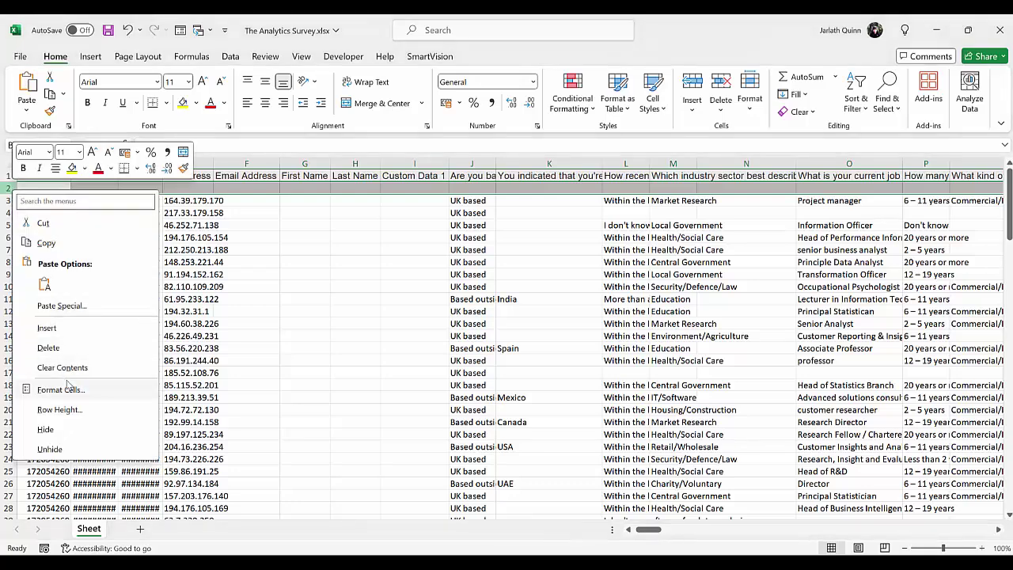
{"action": "left_click", "coordinate": [57, 348]}
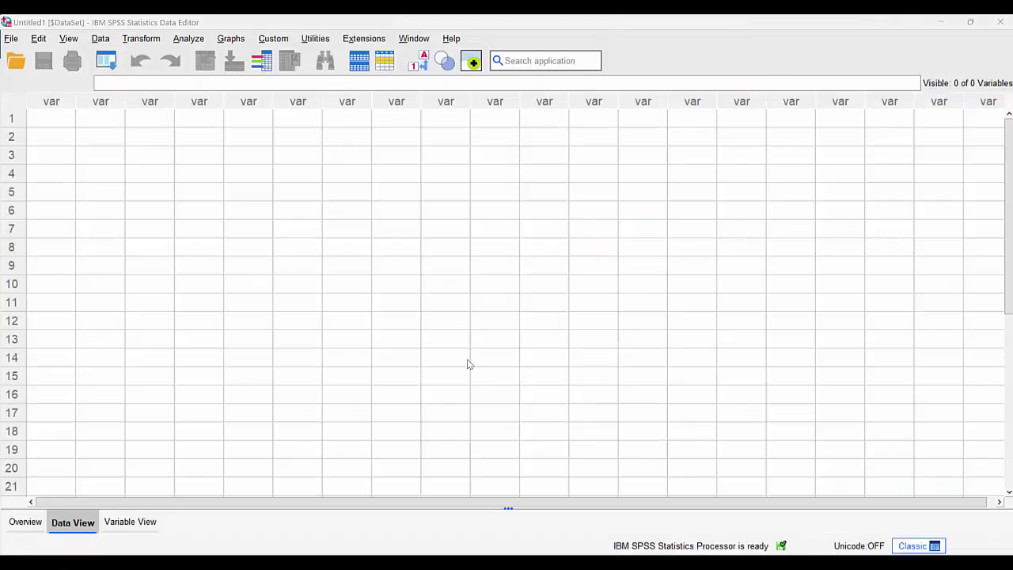
Switch to IBM SPSS Statistics and open The Analytics Survey.xlsx from the Condensed_Actual_Answer_Text Excel folder for an Excel data import.
{"action": "left_click", "coordinate": [11, 41]}
{"action": "mouse_move", "coordinate": [38, 91]}
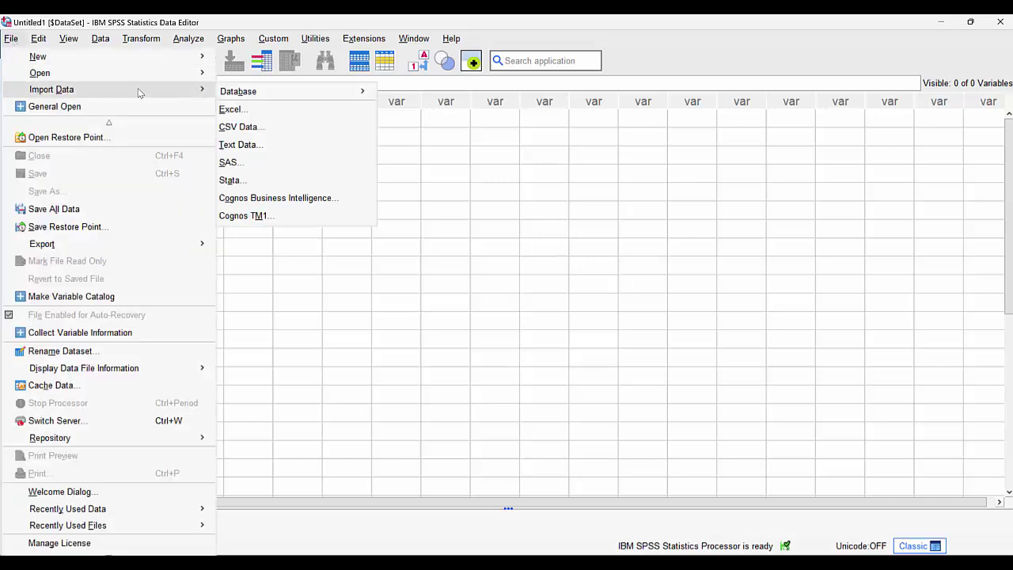
{"action": "left_click", "coordinate": [265, 109]}
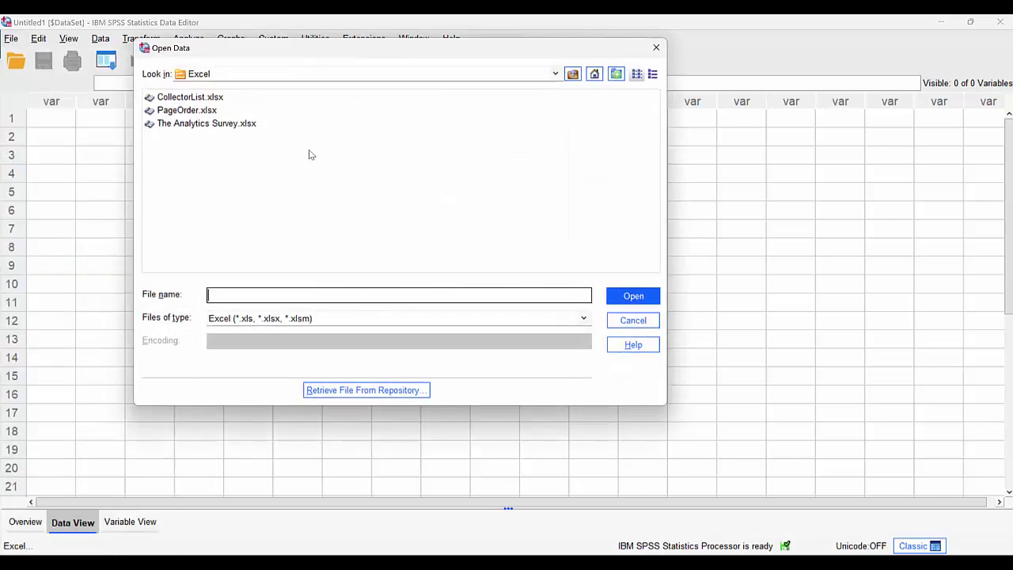
{"action": "left_click", "coordinate": [227, 75]}
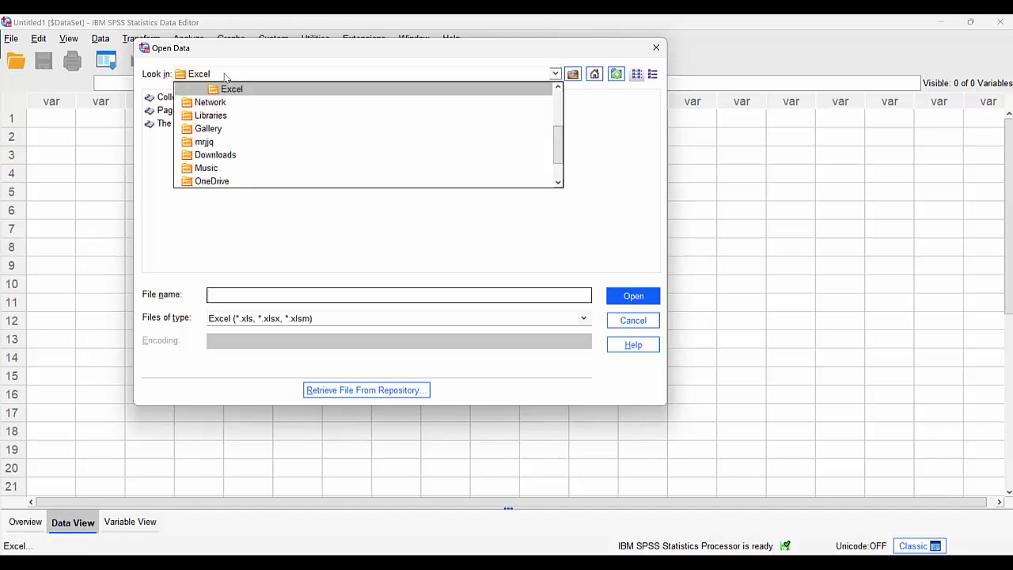
{"action": "left_click", "coordinate": [557, 87]}
{"action": "left_click", "coordinate": [557, 88]}
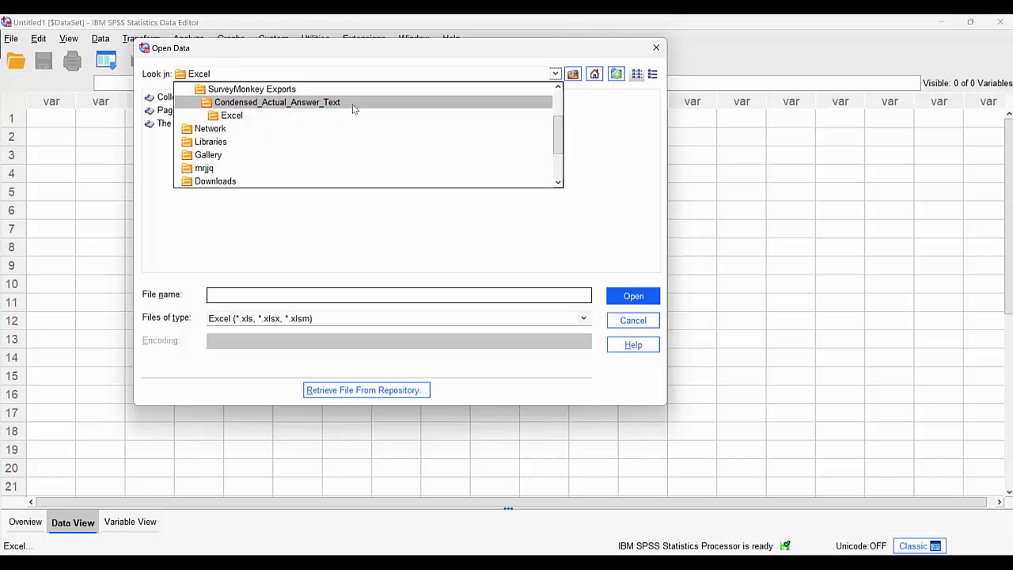
{"action": "left_click", "coordinate": [277, 117]}
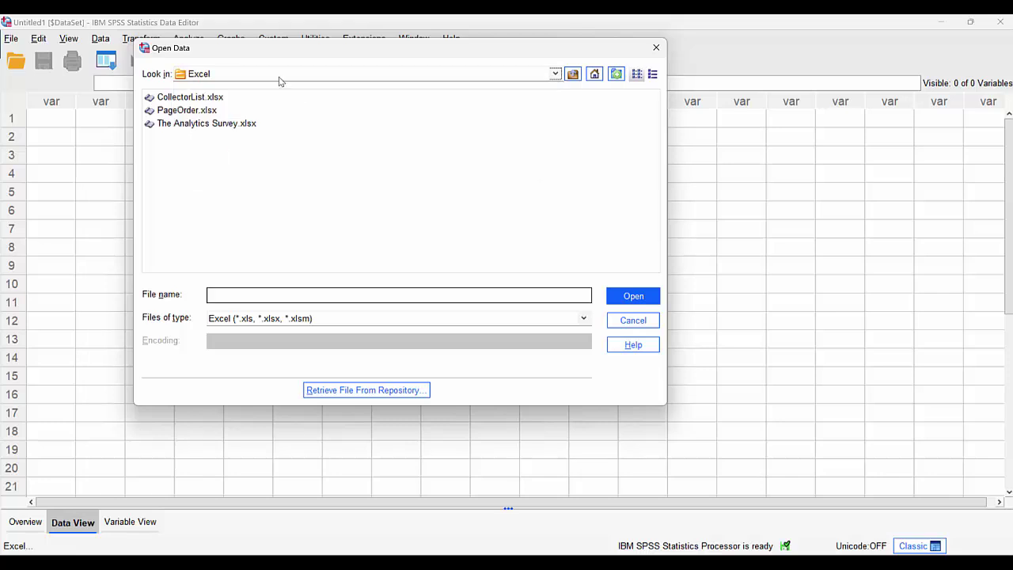
{"action": "left_click", "coordinate": [179, 127]}
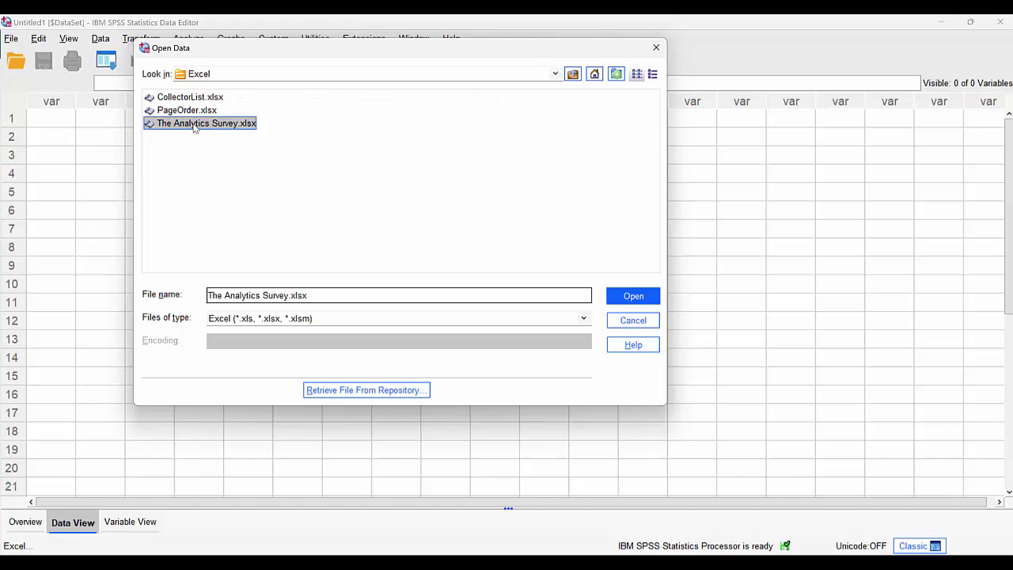
{"action": "left_click", "coordinate": [620, 296]}
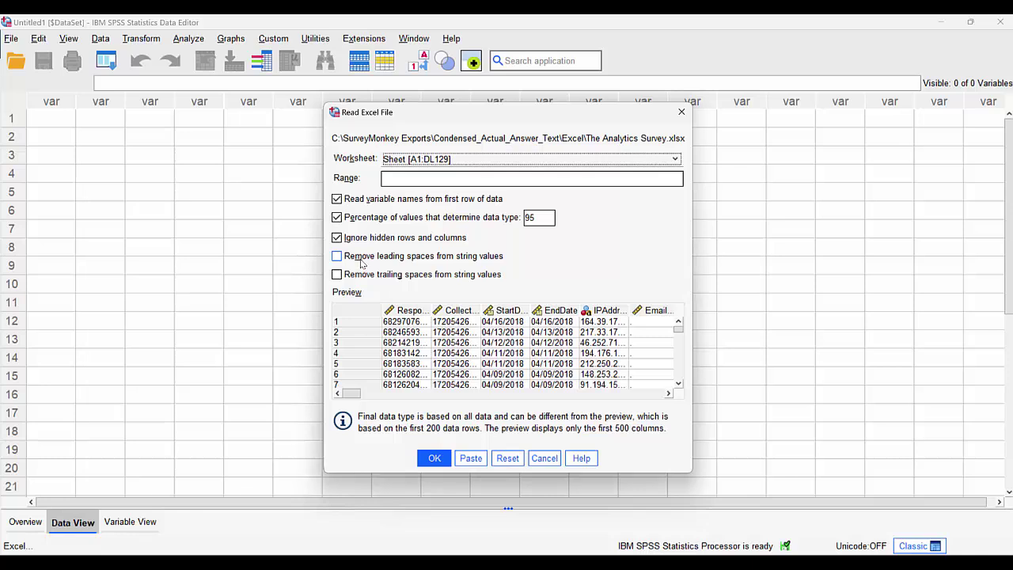
Import the worksheet with leading and trailing spaces removed from string values.
{"action": "left_click", "coordinate": [394, 258]}
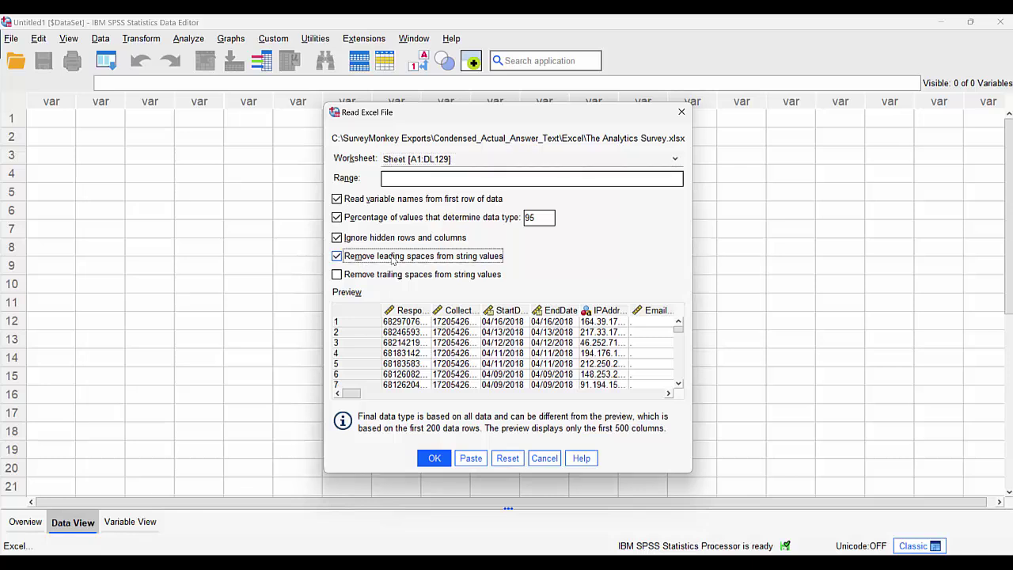
{"action": "left_click", "coordinate": [375, 277]}
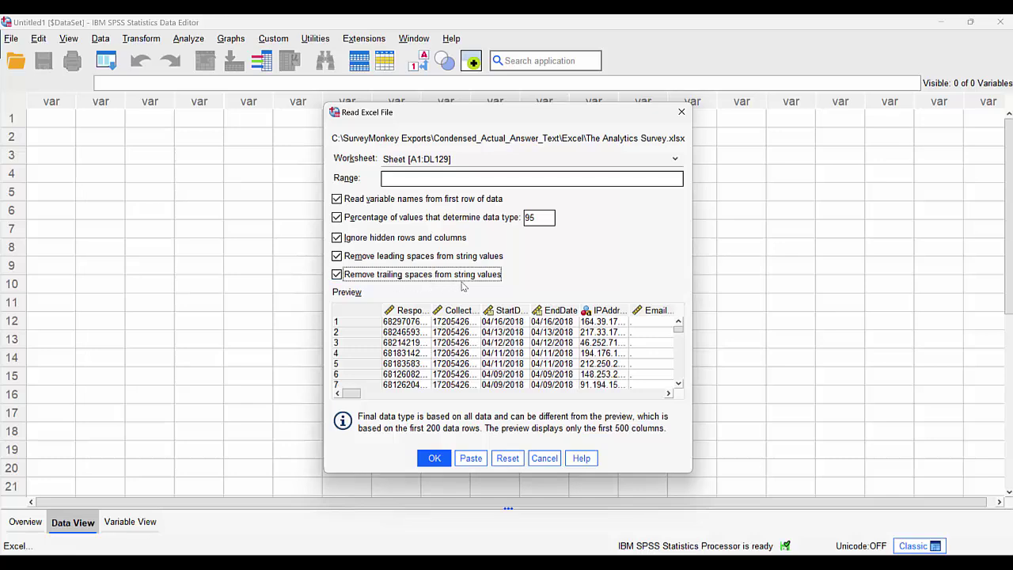
{"action": "left_click", "coordinate": [435, 462]}
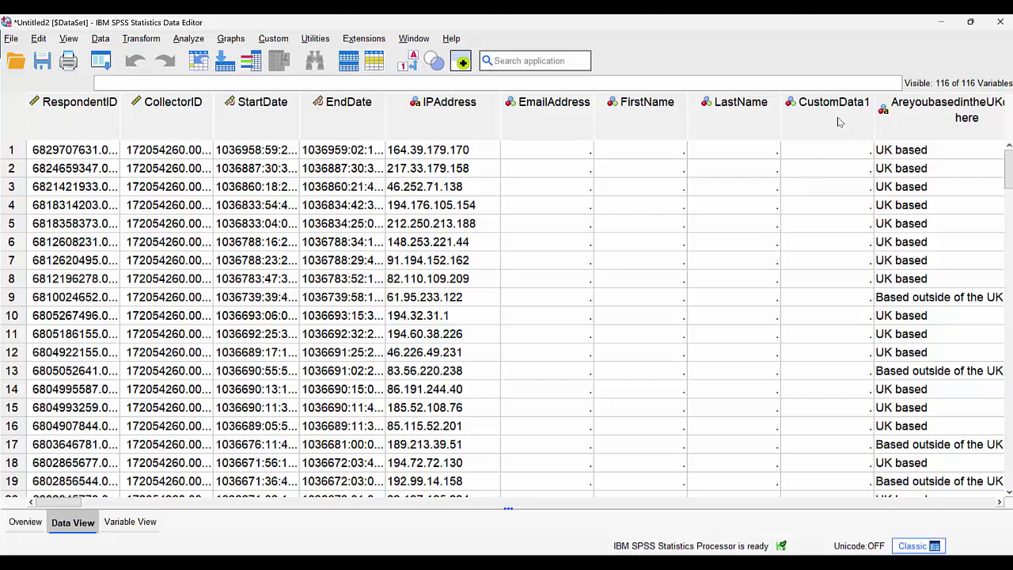
Delete the variables from IPAddress through CustomData1 from the dataset.
{"action": "left_click_drag", "start_coordinate": [839, 121], "coordinate": [413, 117]}
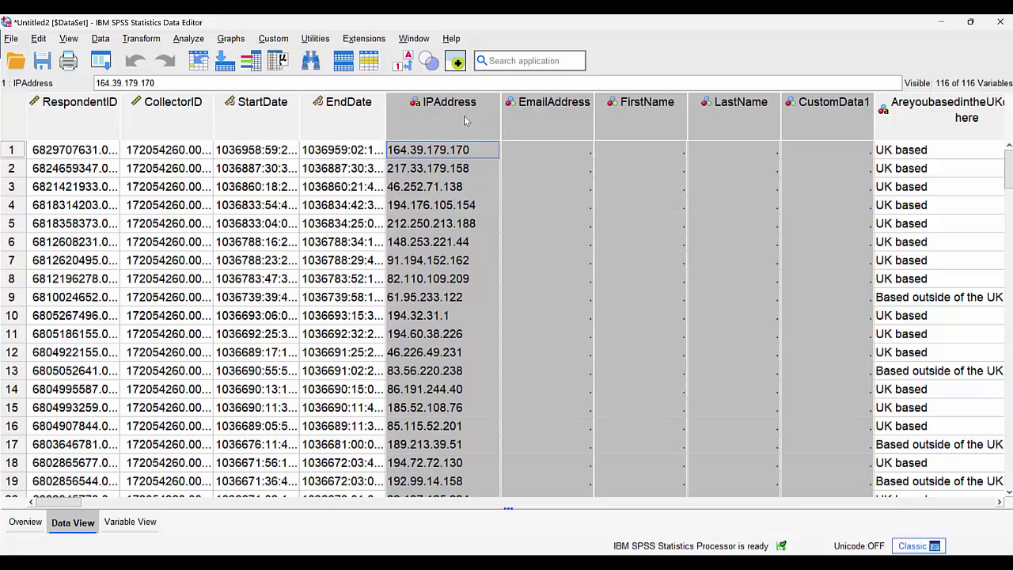
{"action": "key", "text": "Delete"}
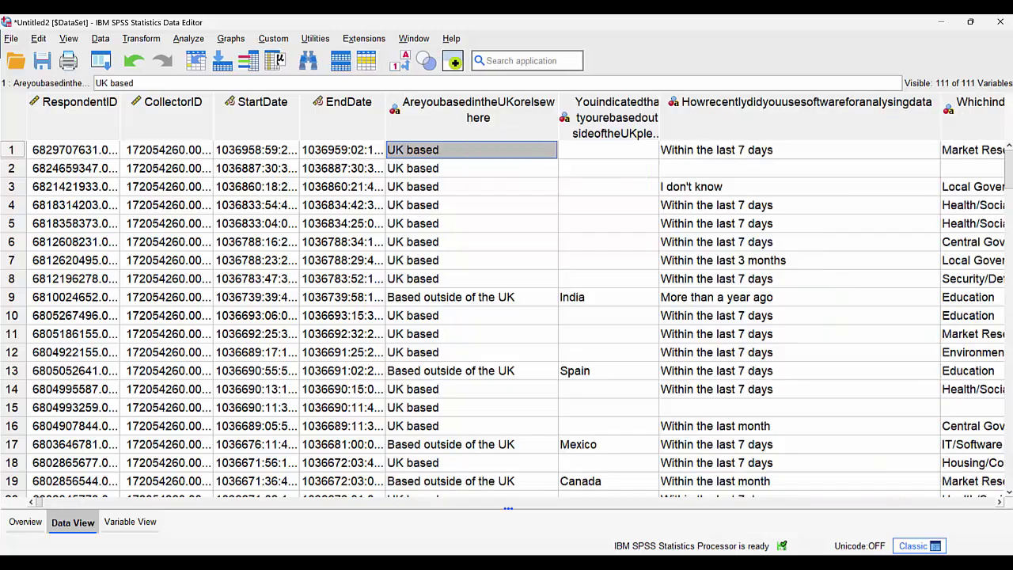
Show the variable definitions and widen the Name column enough to read the long variable names.
{"action": "left_click", "coordinate": [131, 521]}
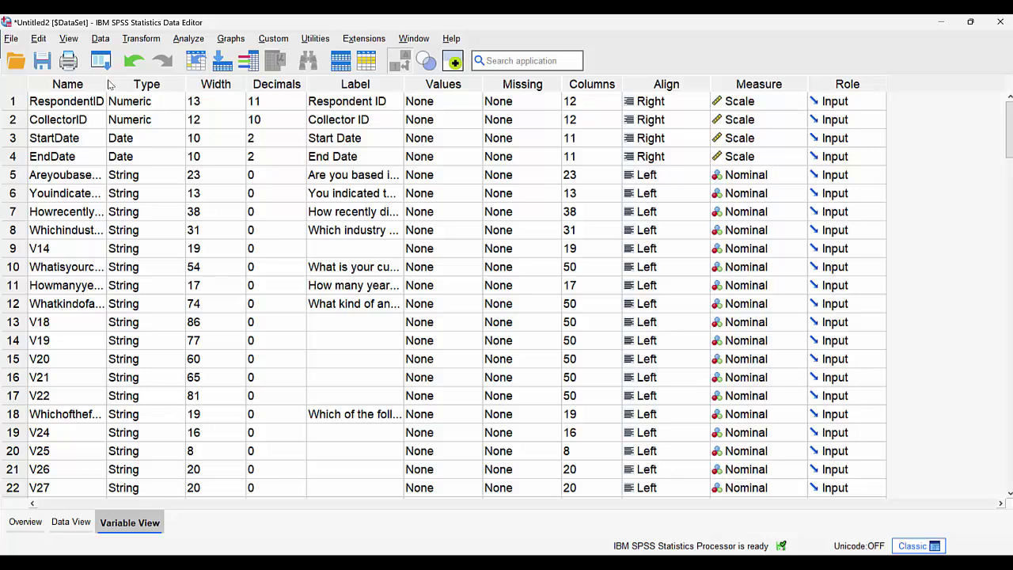
{"action": "left_click_drag", "start_coordinate": [105, 84], "coordinate": [368, 84]}
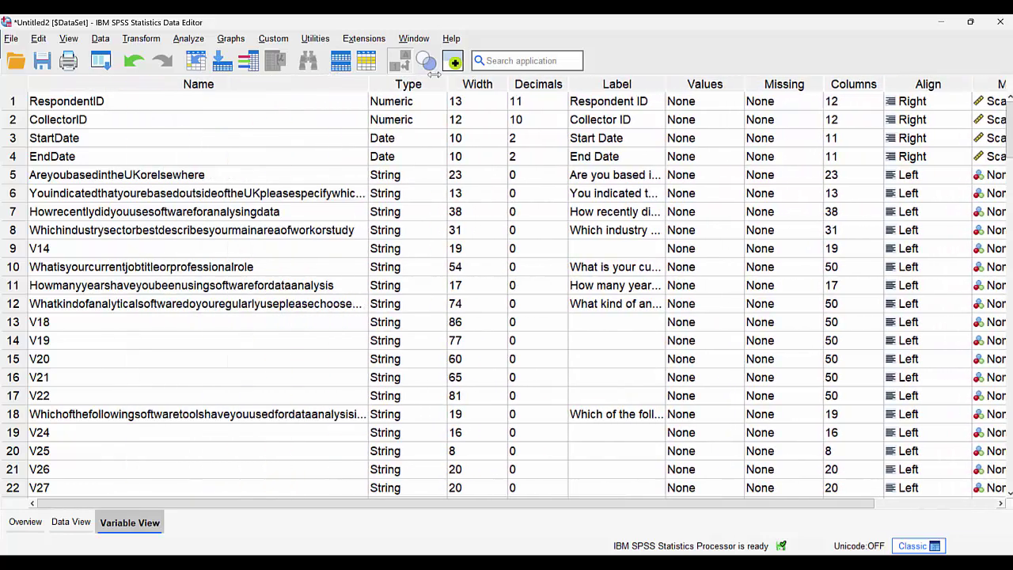
{"action": "left_click_drag", "start_coordinate": [434, 74], "coordinate": [390, 84]}
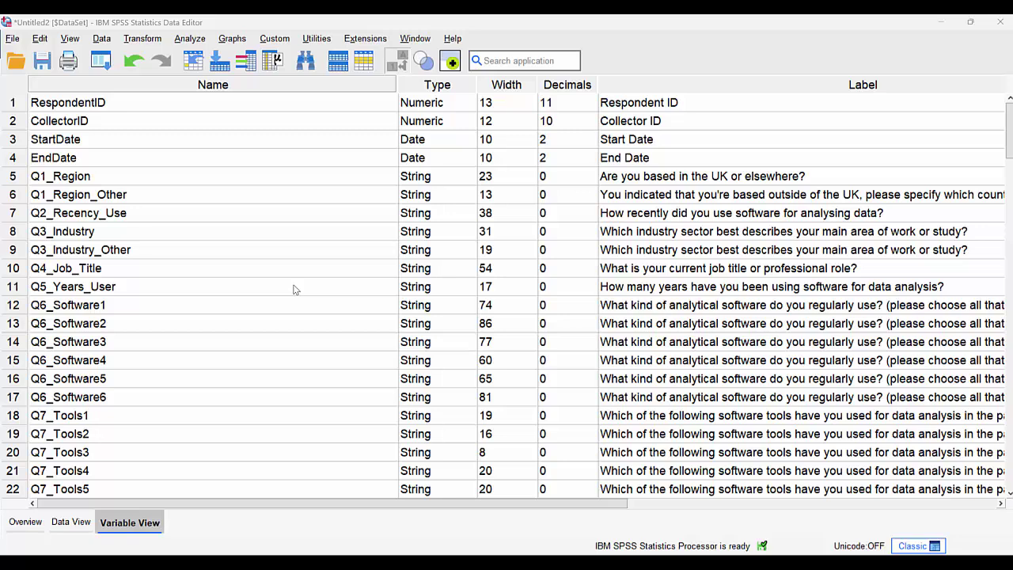
Run descriptive statistics on Q2_Recency_Use from the data grid, review the frequency table and return to the data.
{"action": "left_click", "coordinate": [71, 522]}
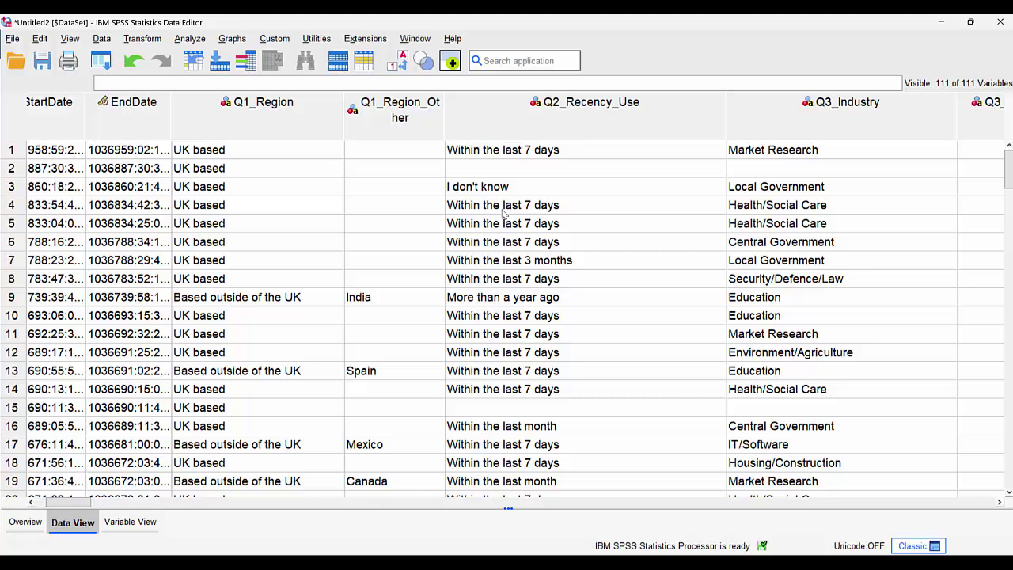
{"action": "mouse_move", "coordinate": [581, 115]}
{"action": "right_click", "coordinate": [535, 244]}
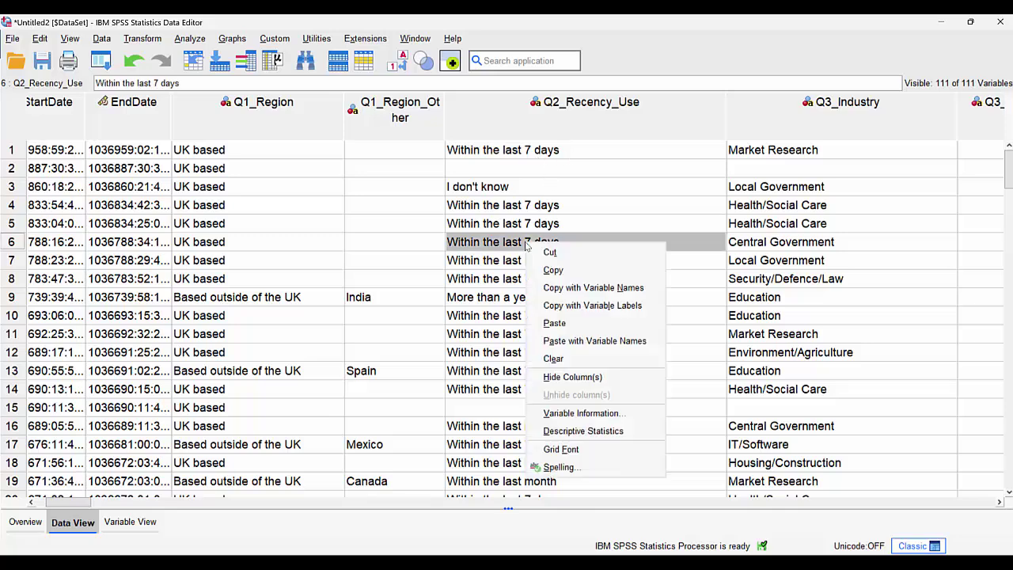
{"action": "left_click", "coordinate": [572, 432]}
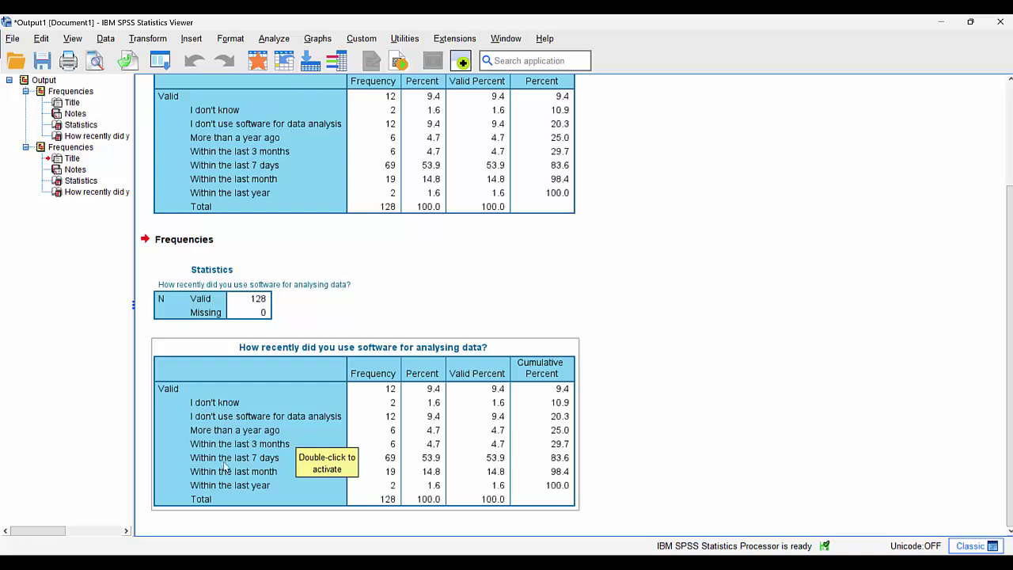
{"action": "left_click", "coordinate": [927, 427]}
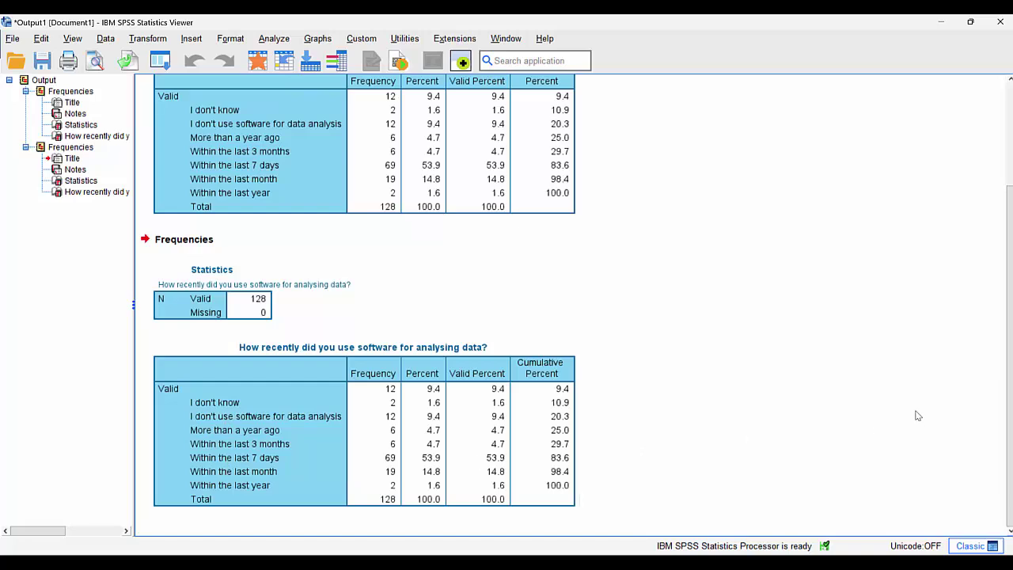
{"action": "left_click", "coordinate": [262, 63]}
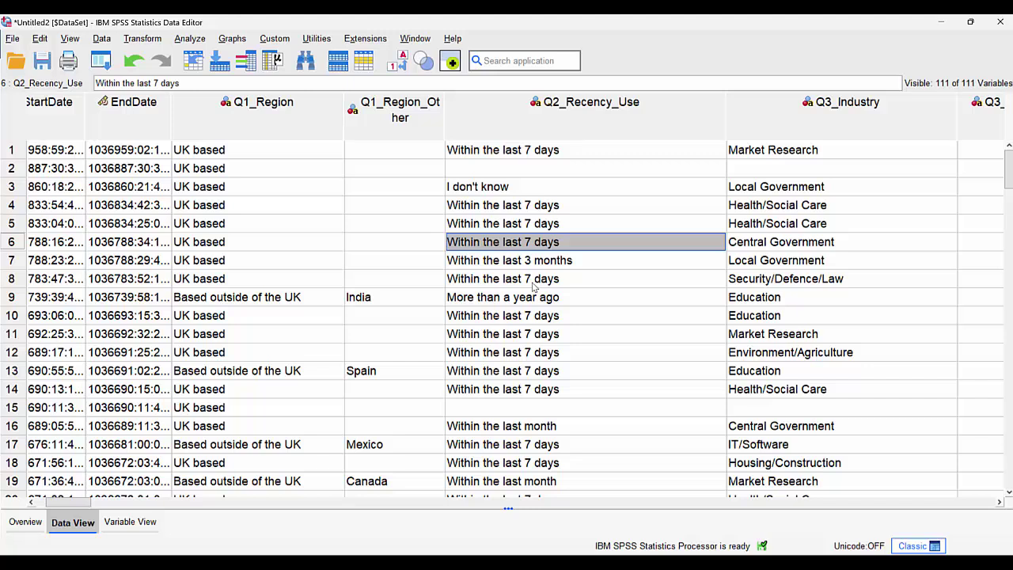
{"action": "left_click", "coordinate": [144, 39]}
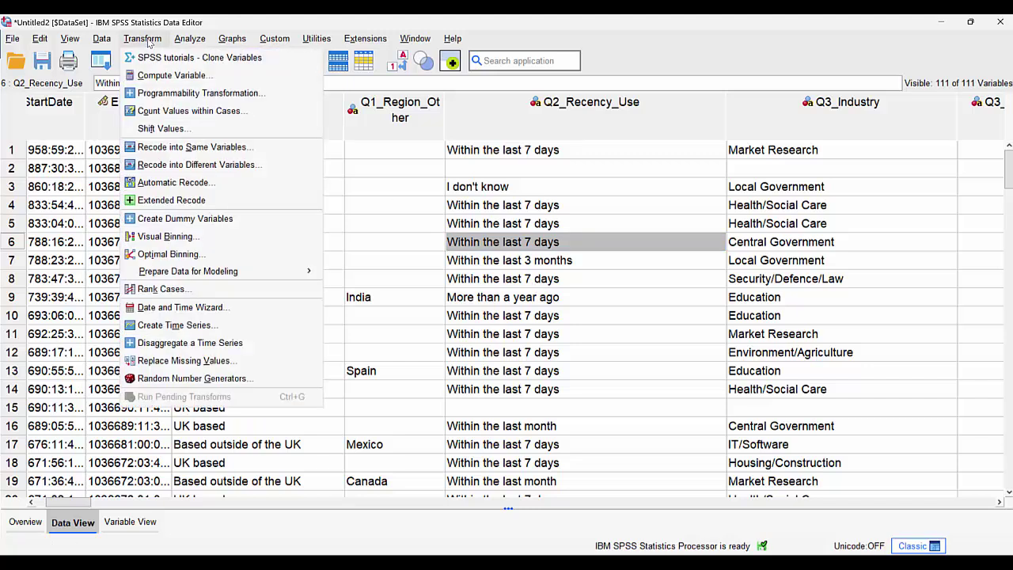
{"action": "left_click", "coordinate": [500, 207]}
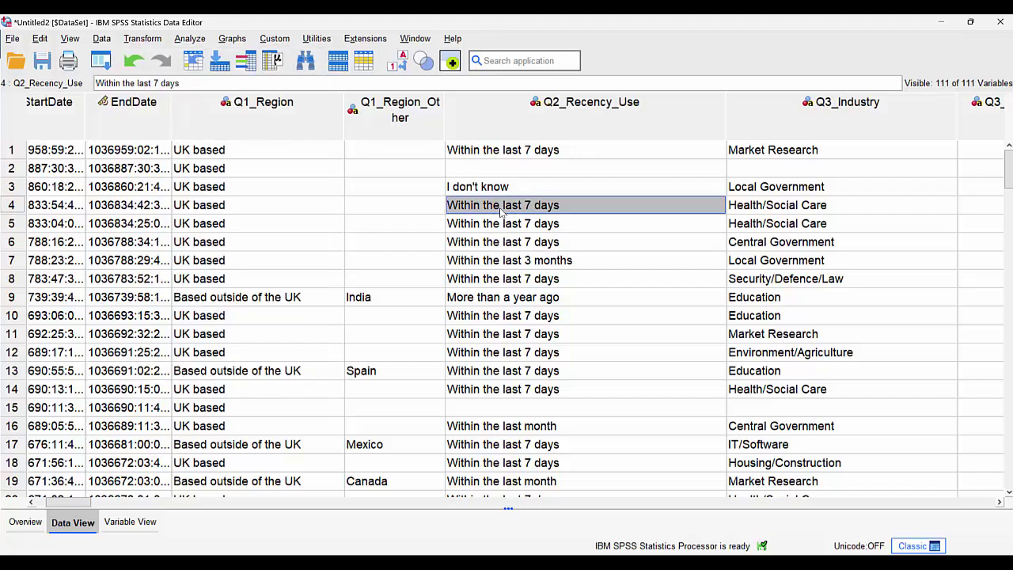
Inspect the variable type and value labels defined for Q2_Recency_Use and return to its data column.
{"action": "double_click", "coordinate": [534, 123]}
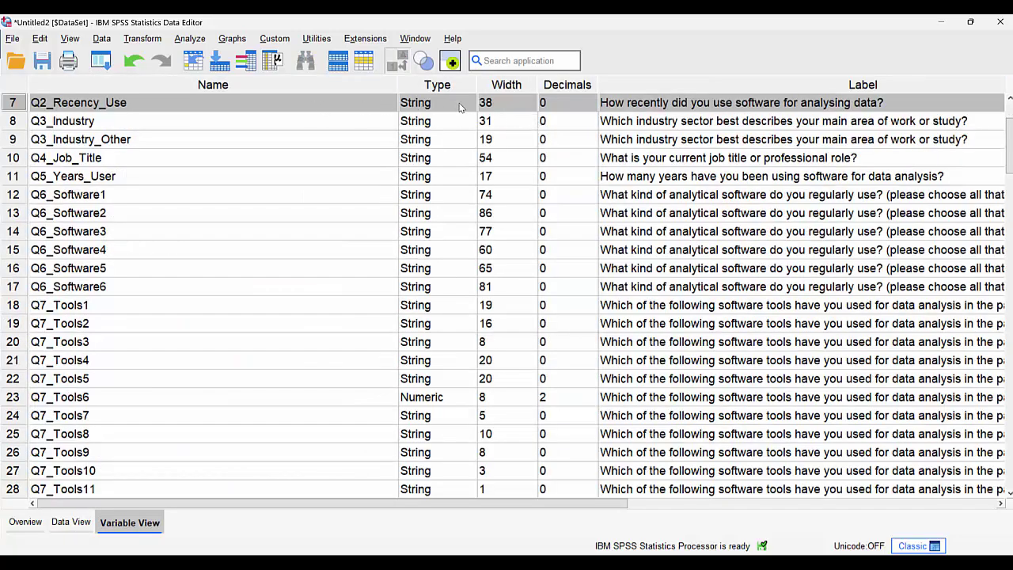
{"action": "left_click", "coordinate": [465, 108]}
{"action": "left_click", "coordinate": [519, 391]}
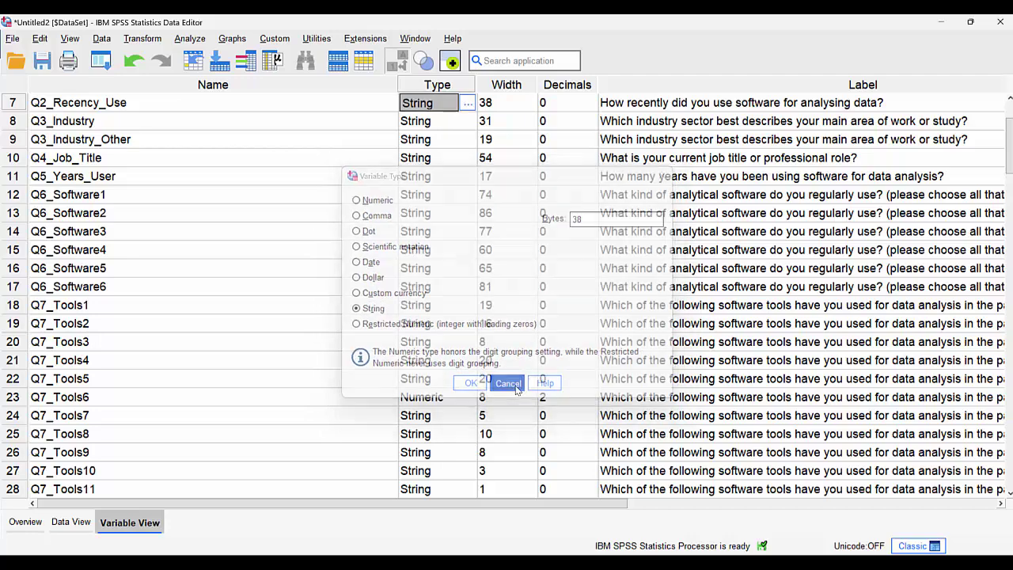
{"action": "left_click_drag", "start_coordinate": [617, 504], "coordinate": [836, 510]}
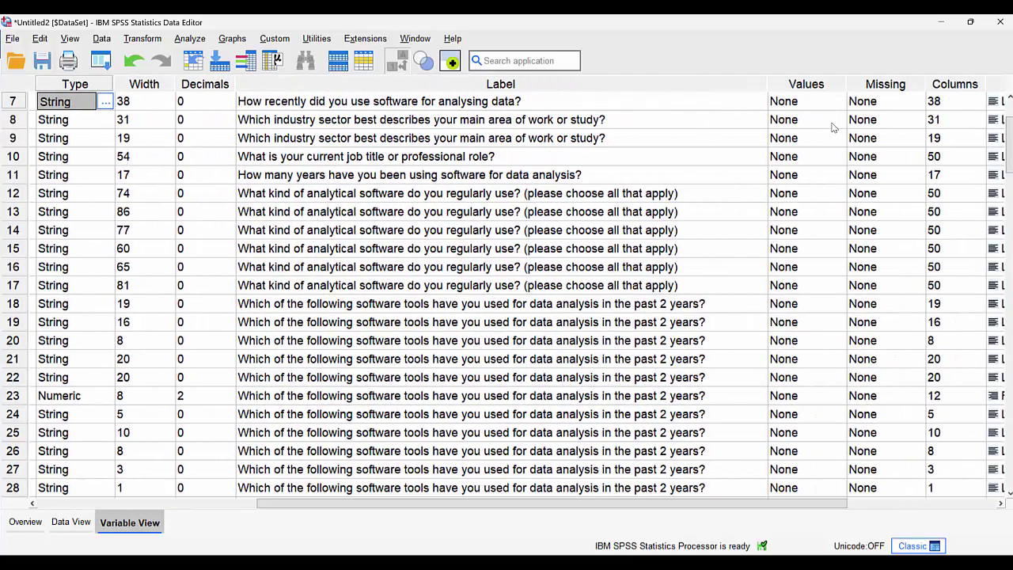
{"action": "left_click", "coordinate": [70, 522]}
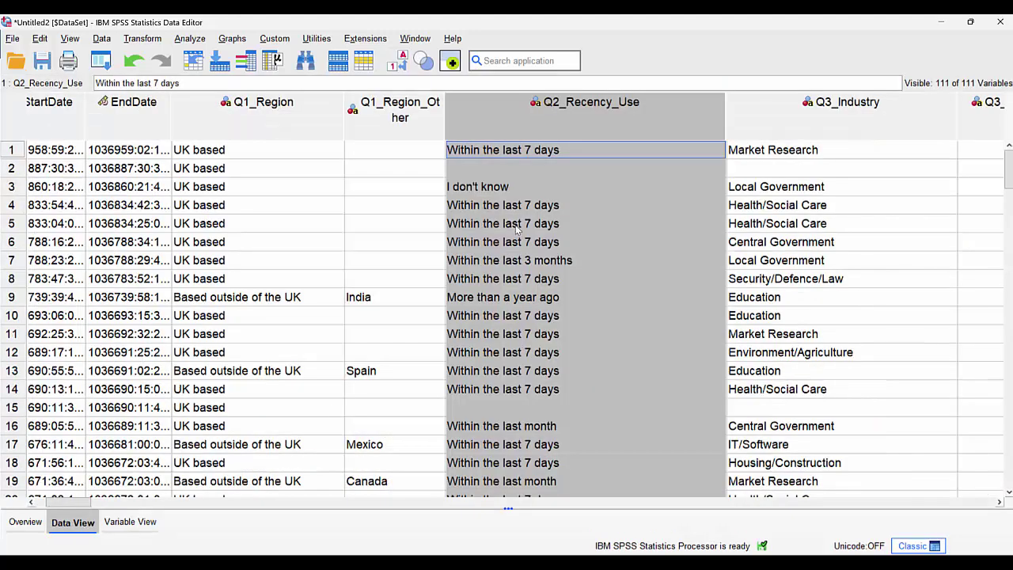